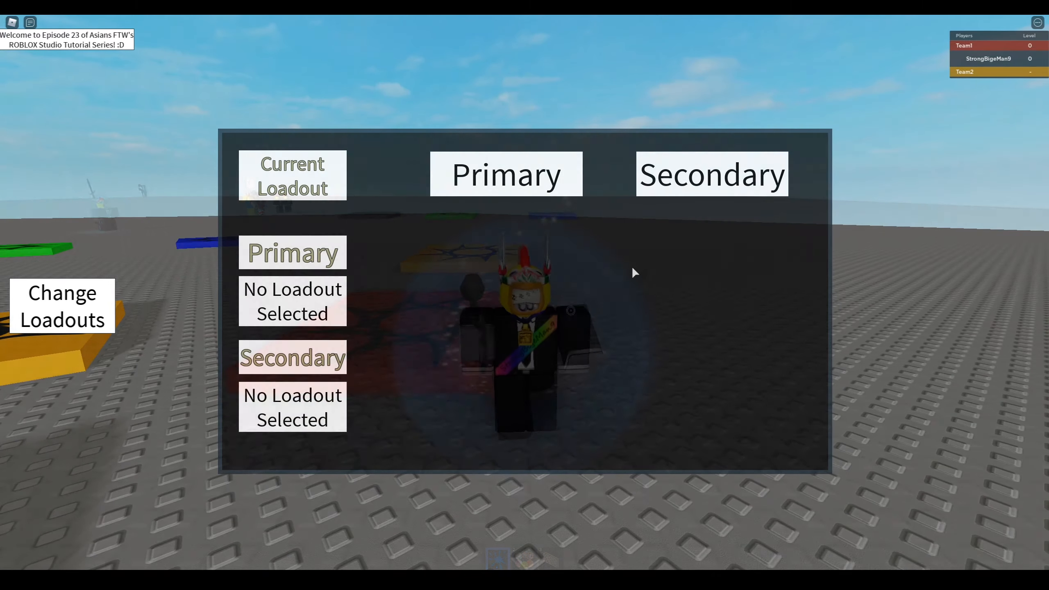
- Preview the finished loadout menu in the running game by opening its Primary and Secondary tabs
left_click(506, 174)
left_click(640, 273)
left_click(713, 173)
left_click(640, 374)
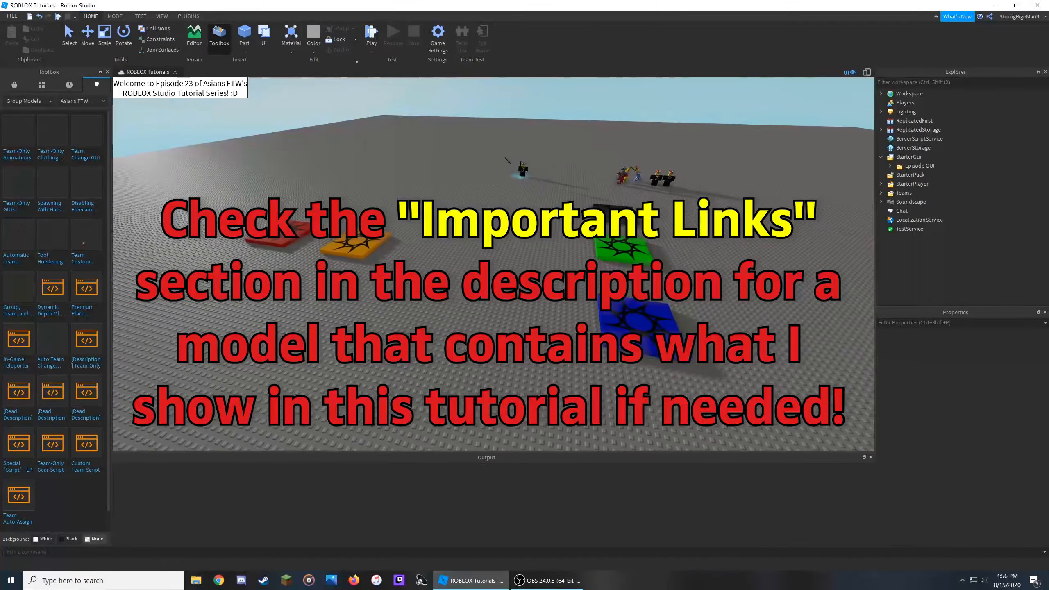
key("a")
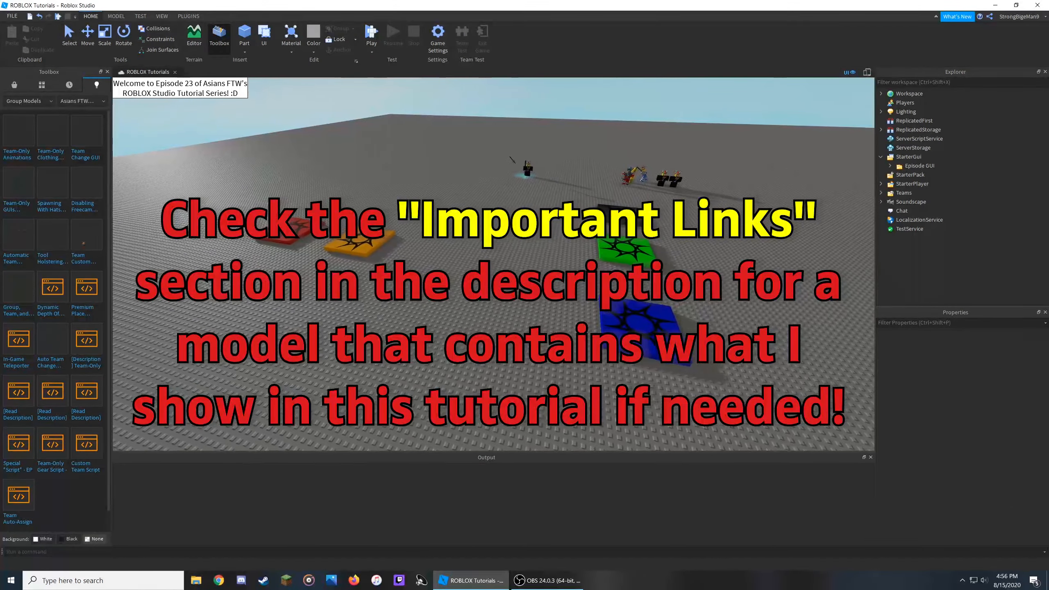
key("a")
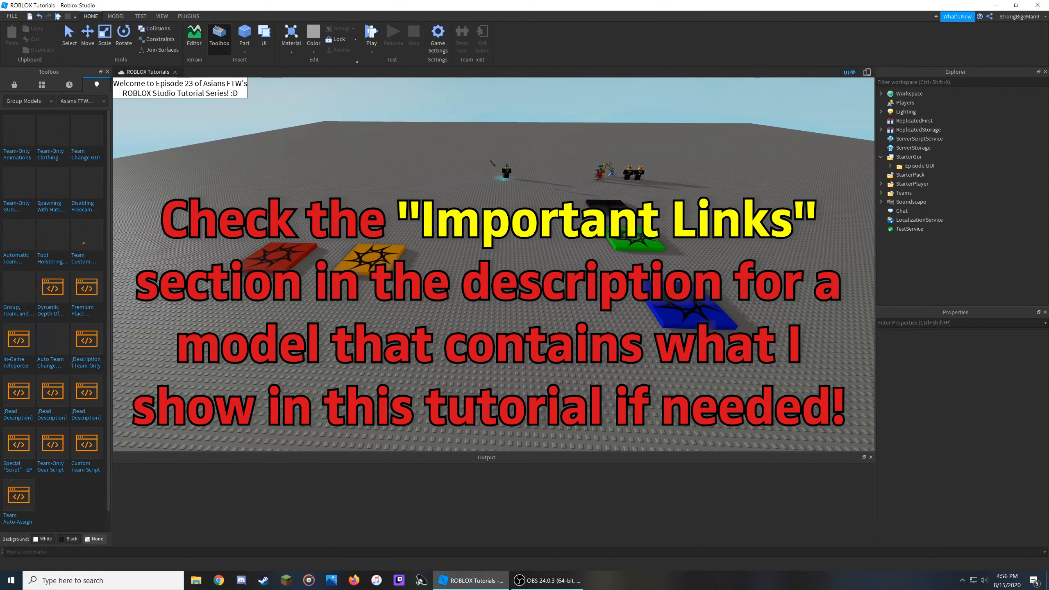
key("Left")
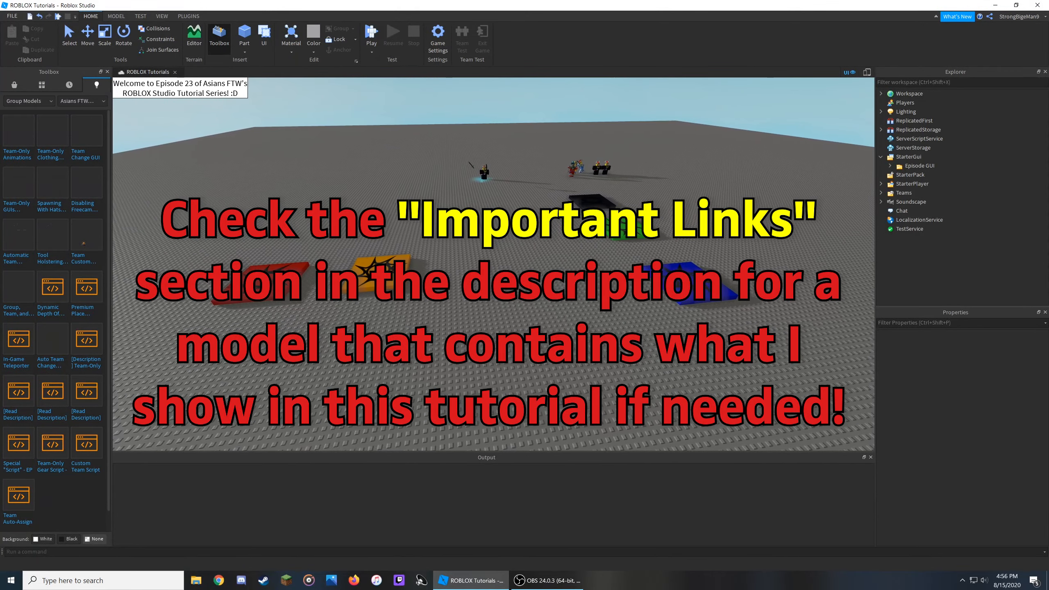
key("Left")
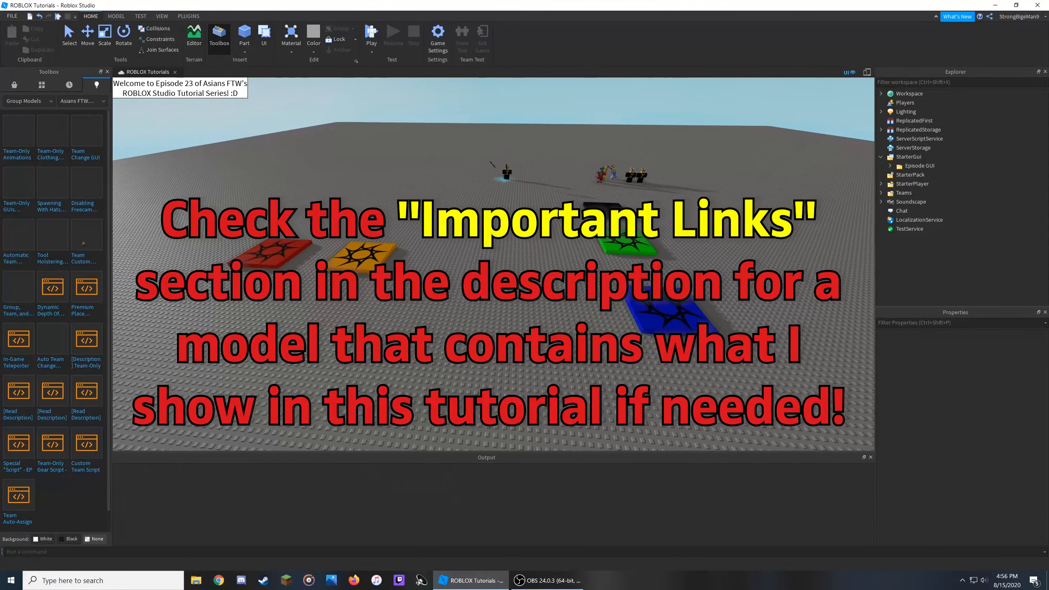
key("a")
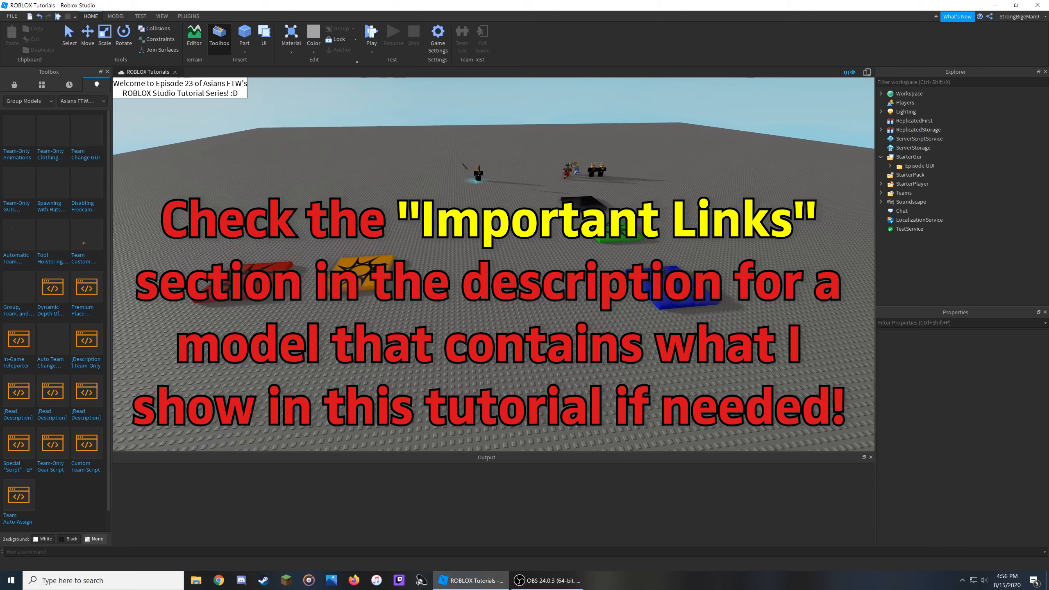
key("Left")
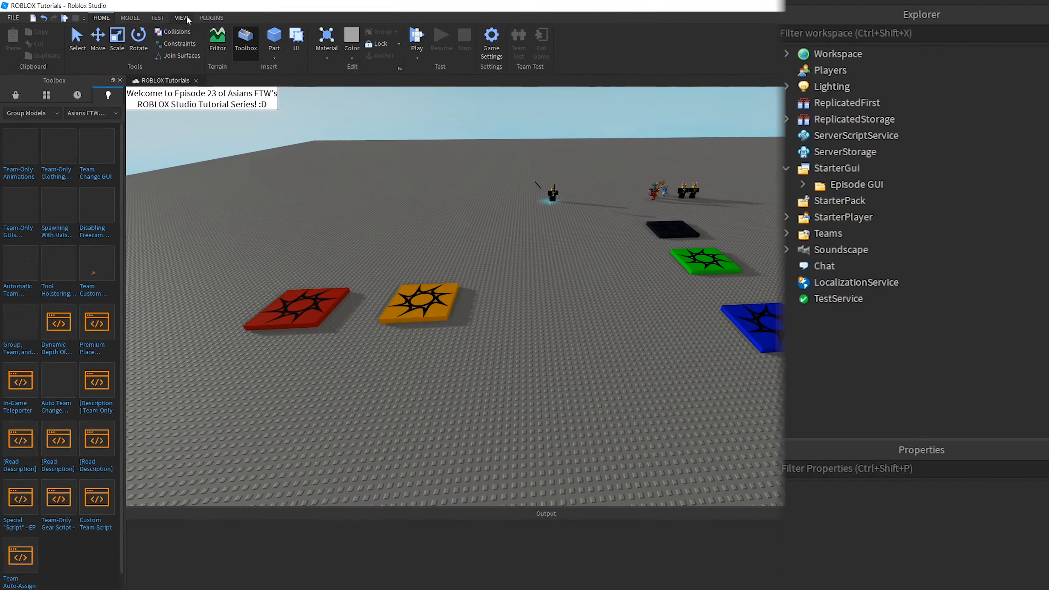
left_click(187, 19)
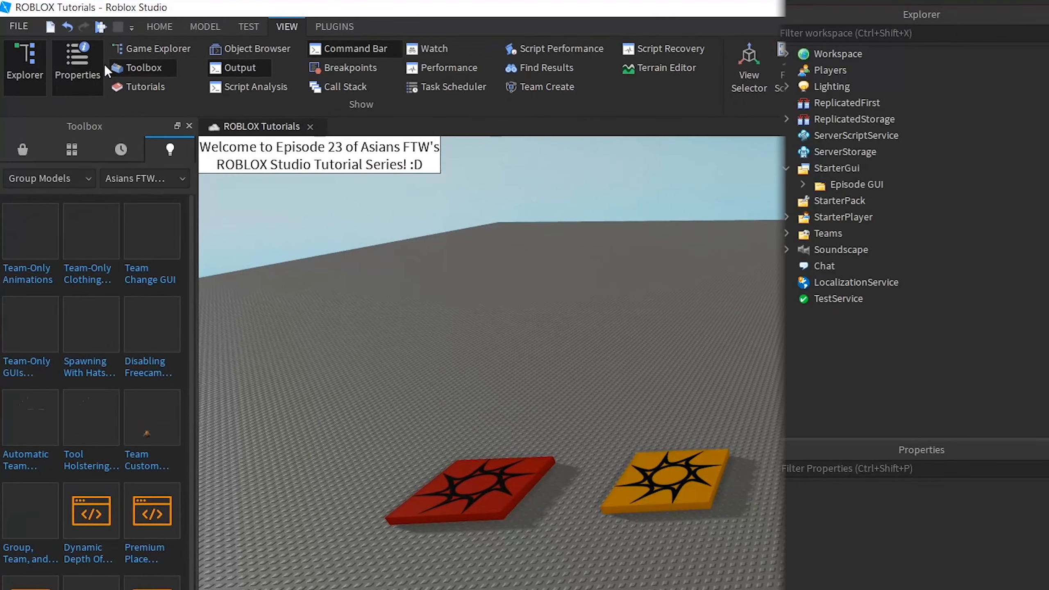
left_click(108, 18)
- Insert a ScreenGui into StarterGui and select it
mouse_move(840, 174)
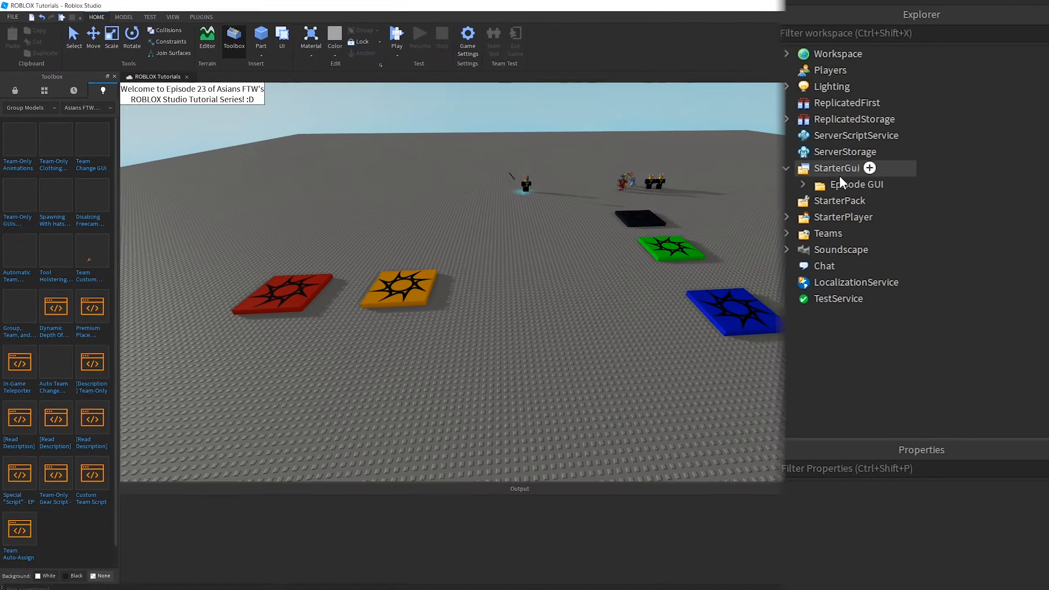
left_click(869, 167)
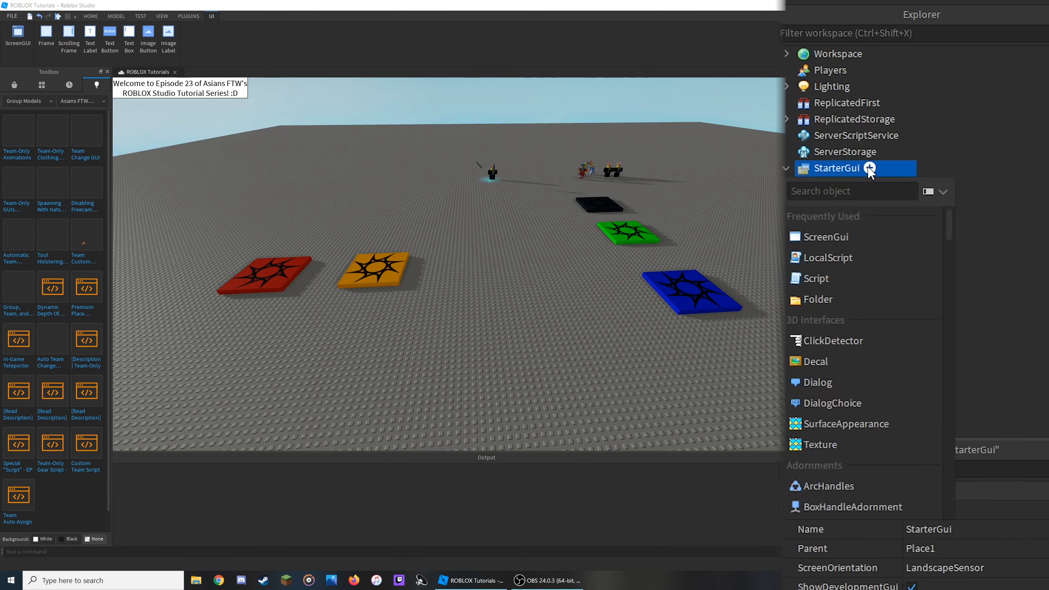
left_click(854, 239)
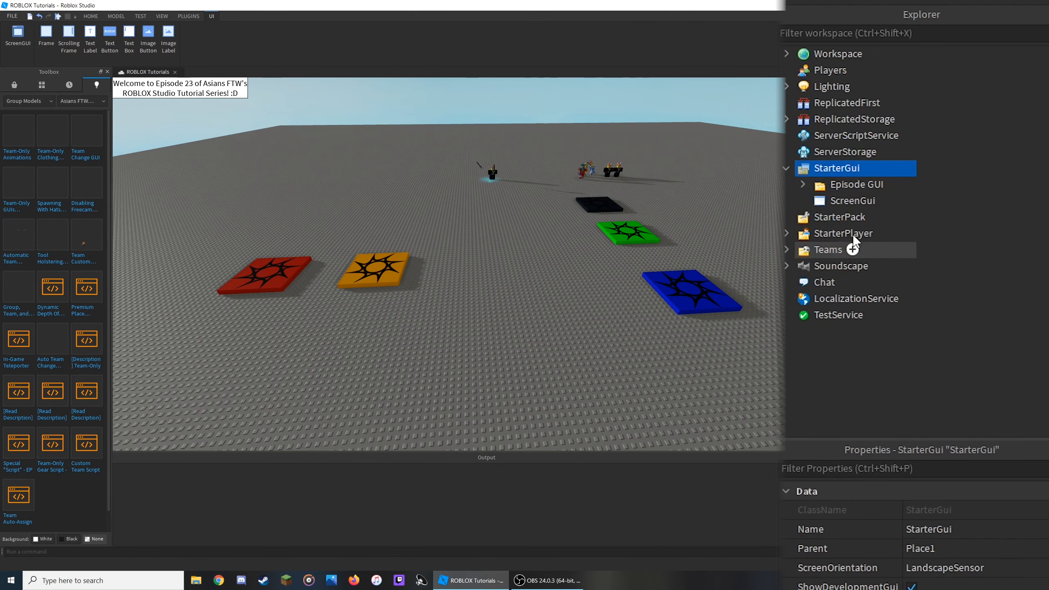
left_click(854, 199)
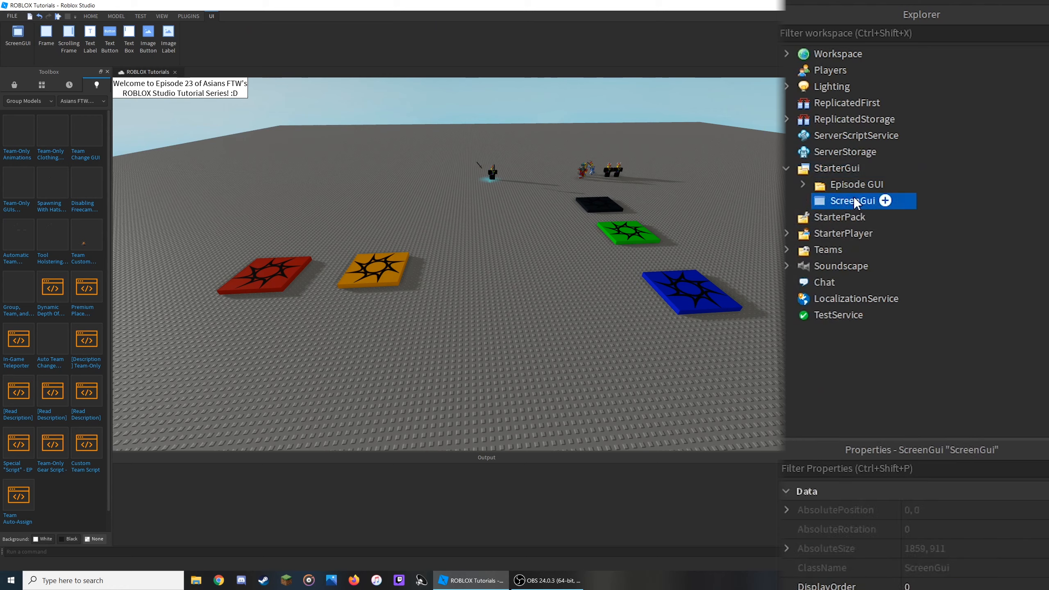
- Add a Frame inside the ScreenGui and drag it out to about 397 x 337 pixels near the viewport centre
left_click(885, 201)
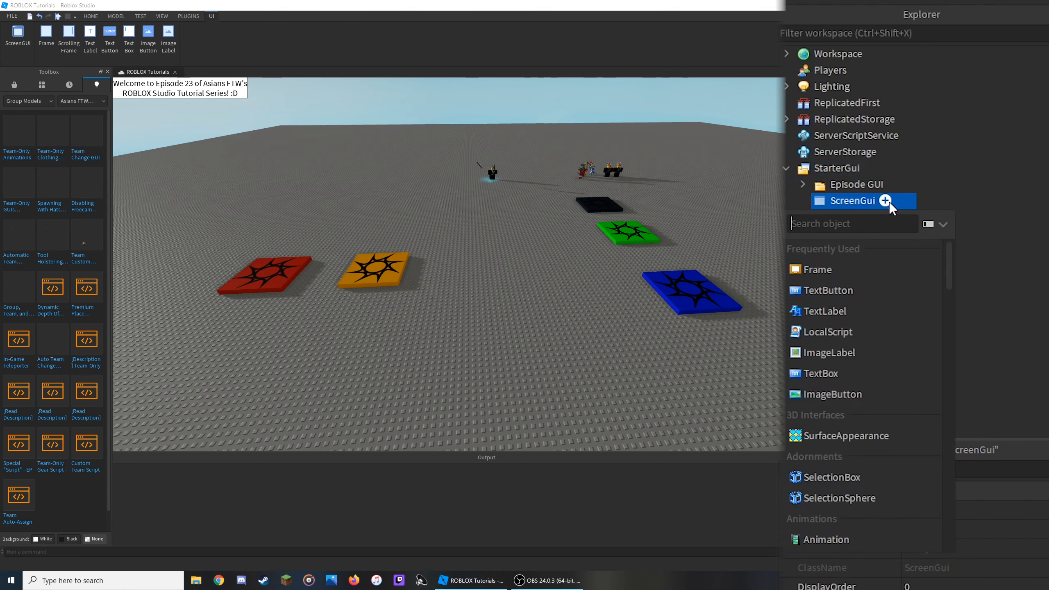
left_click(848, 269)
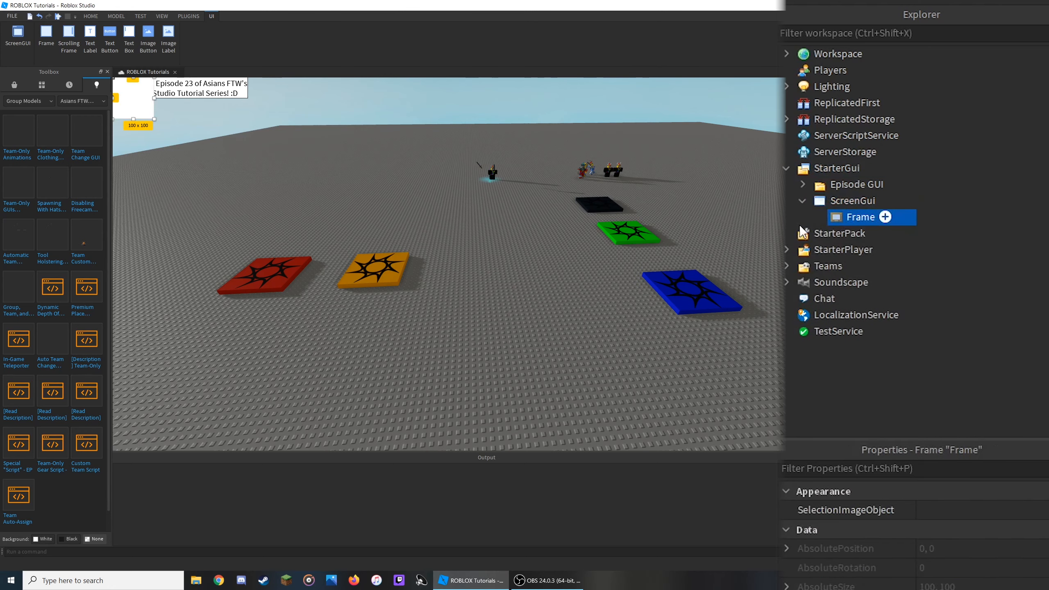
left_click_drag(134, 104, 398, 362)
left_click_drag(471, 323, 486, 292)
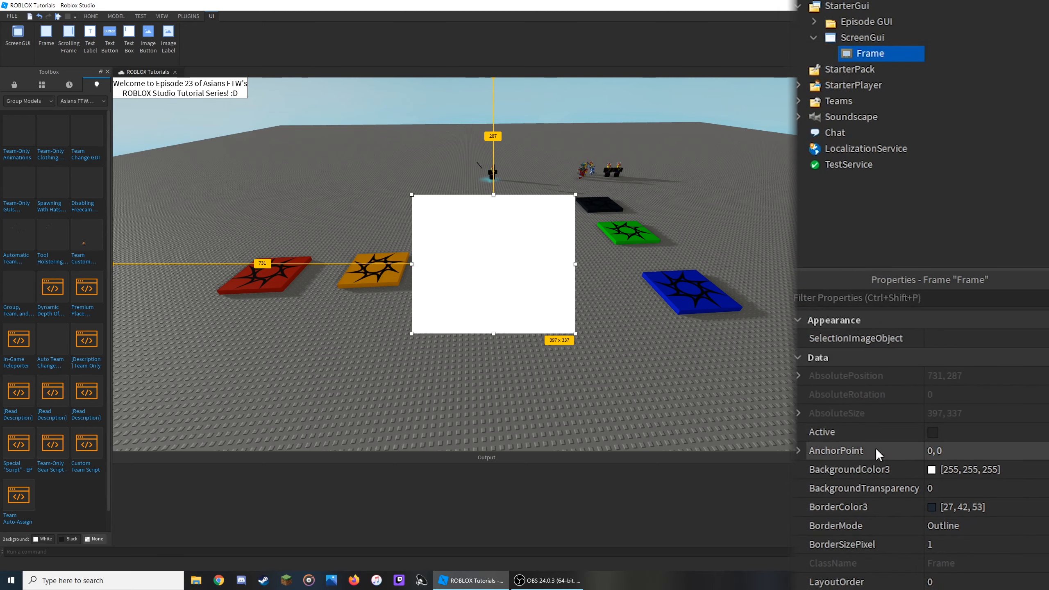
- Set the Frame's size to X scale 0.1 and Y scale 0.1 with both offsets at 0
scroll(873, 457, "down", 5)
scroll(860, 477, "up", 1)
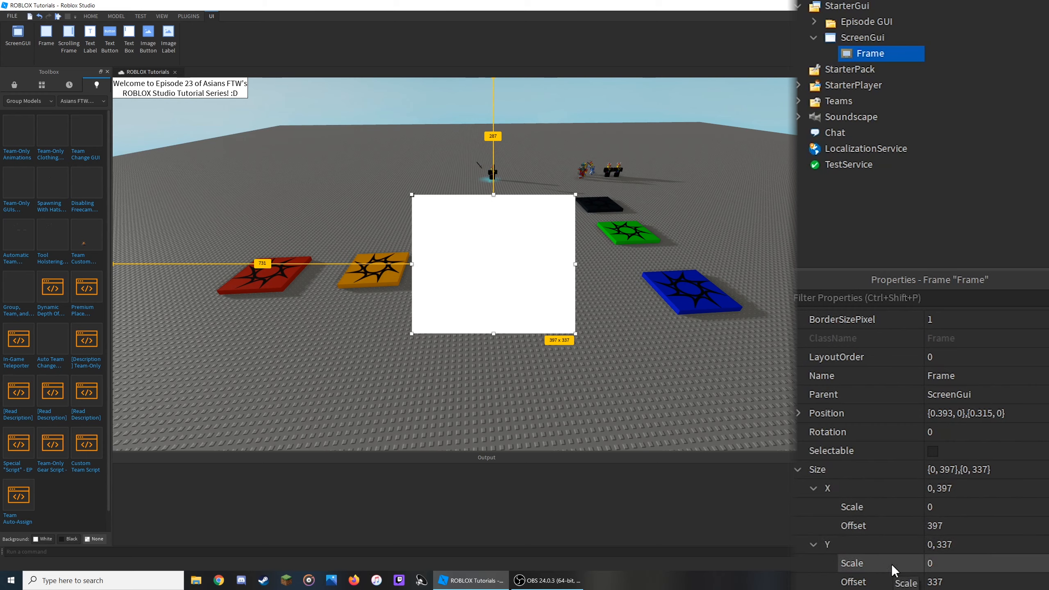
left_click(965, 528)
type("0")
left_click(966, 581)
type("0")
left_click(975, 510)
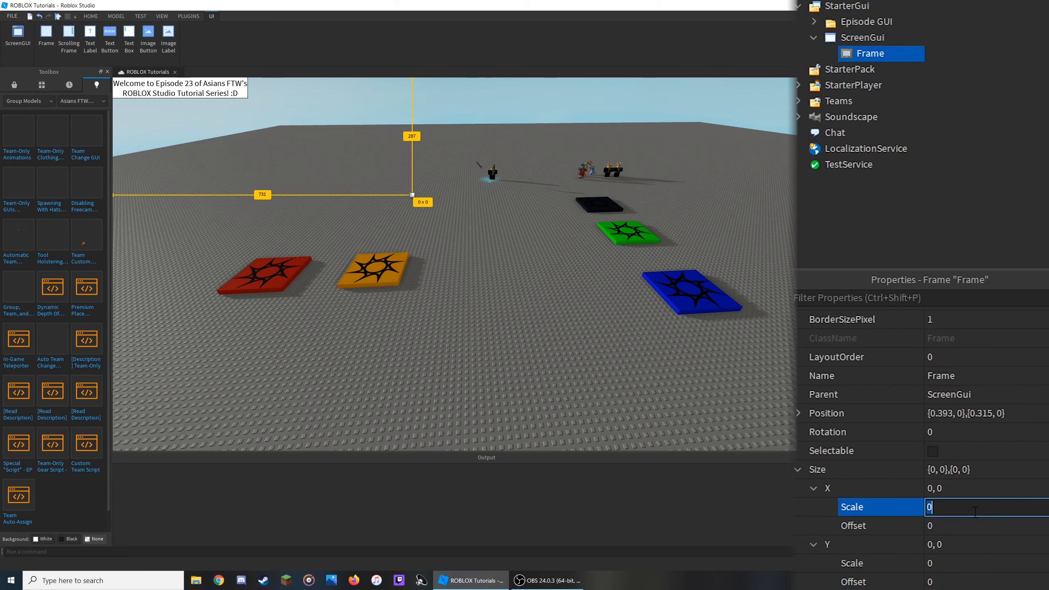
type("0.1")
key("Return")
left_click(981, 562)
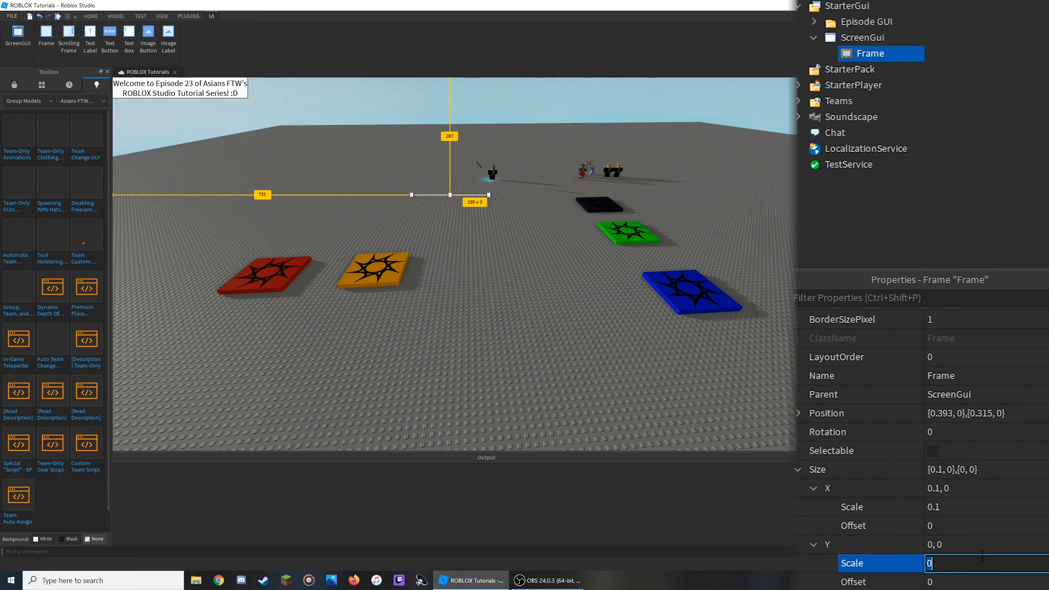
type("0.1")
key("Return")
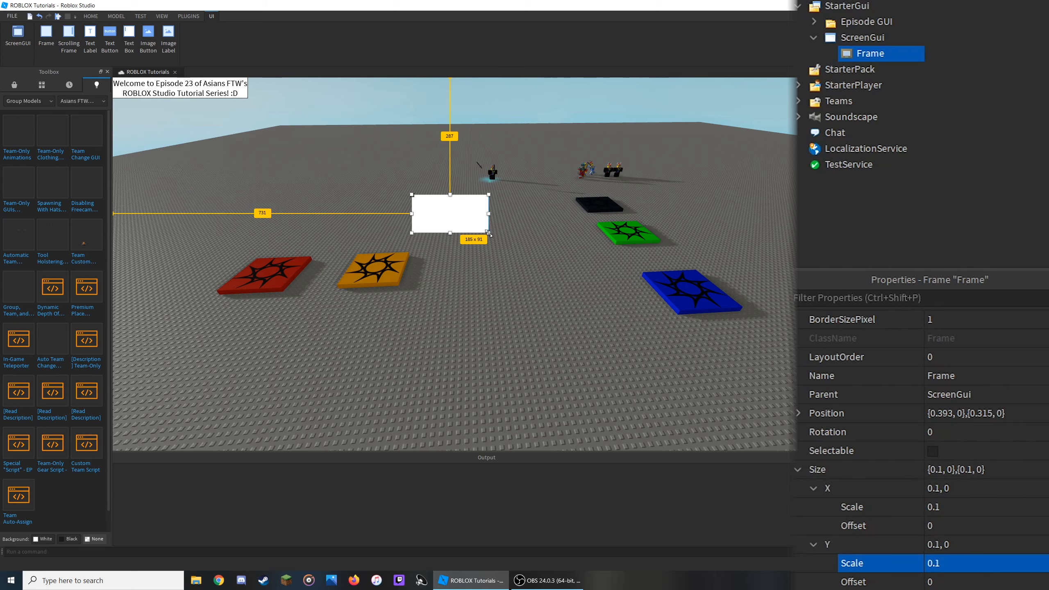
- Resize the Frame by its corner to about 406 x 288 pixels, centred in the viewport, then deselect it
left_click_drag(488, 233, 574, 322)
mouse_move(538, 289)
left_mouse_down()
mouse_move(560, 291)
mouse_move(534, 288)
mouse_move(539, 278)
mouse_move(541, 297)
left_mouse_up()
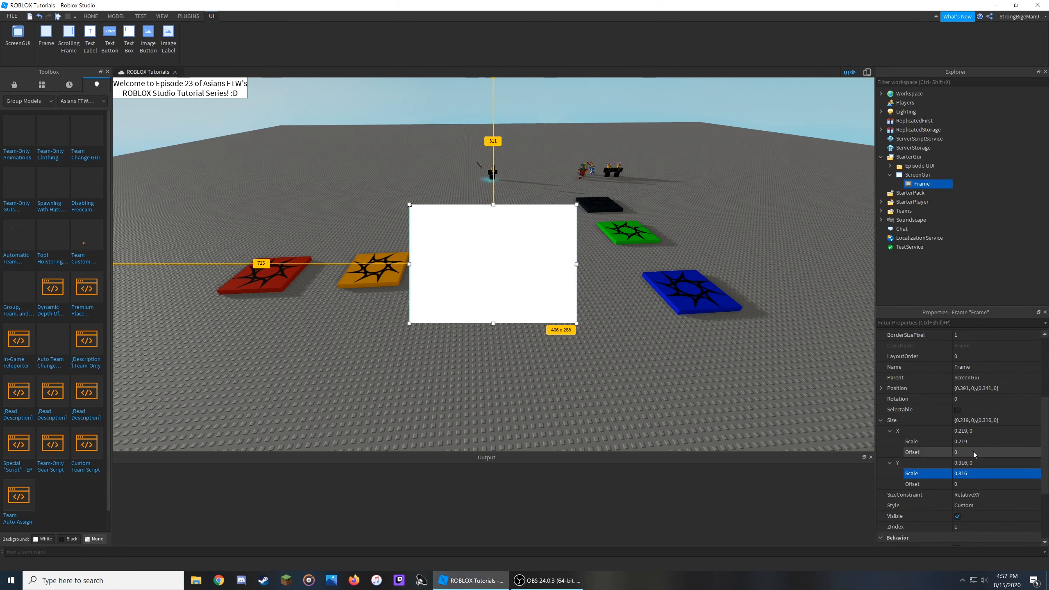
left_click(794, 223)
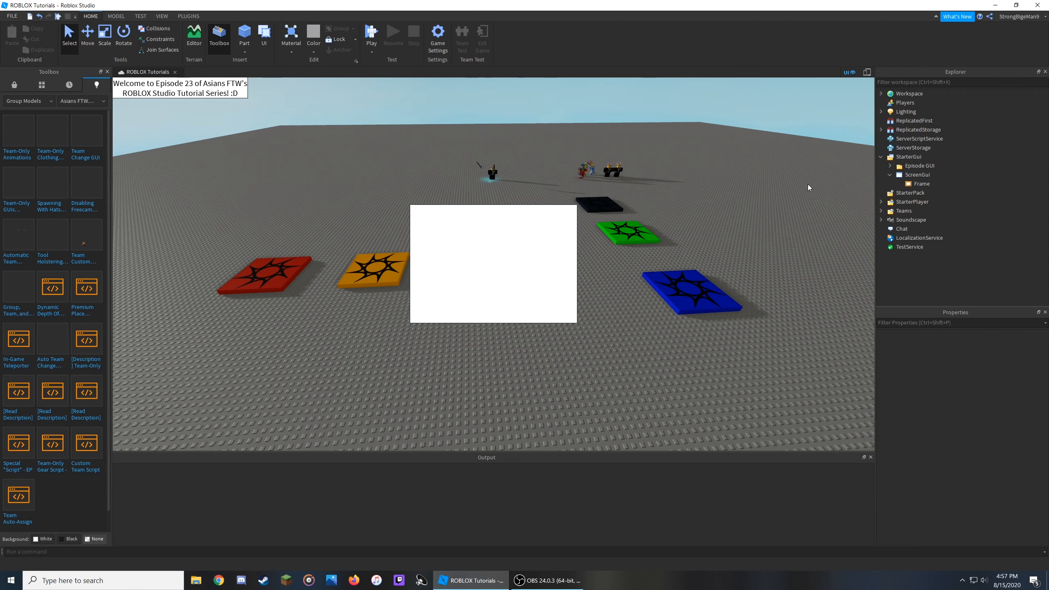
- Preview the Frame in the device emulator on iPhone 4S, HD 1080 and iPad Pro screen sizes, then close it
left_click(866, 73)
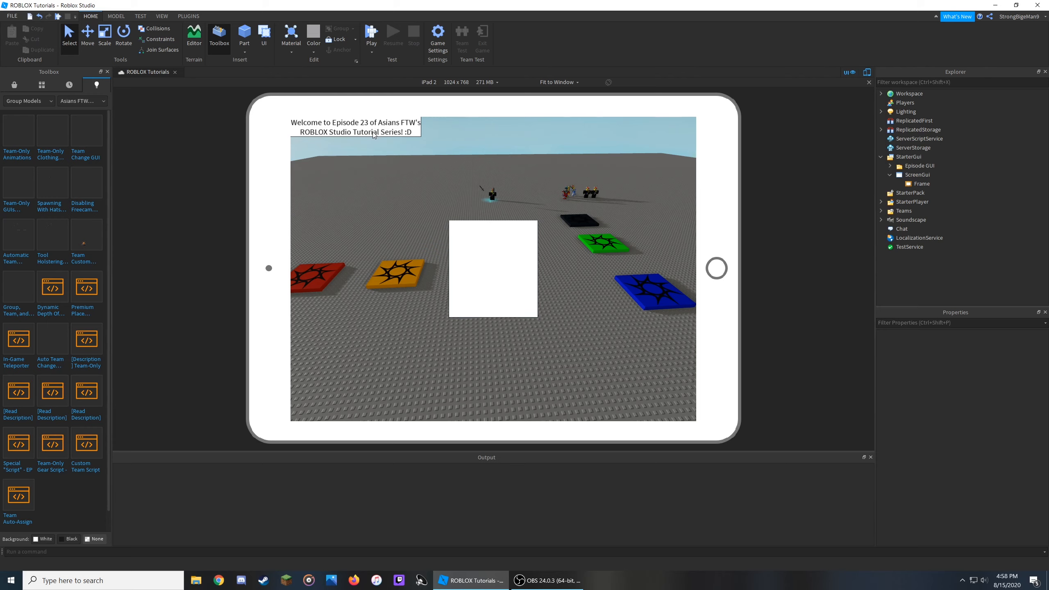
left_click(456, 83)
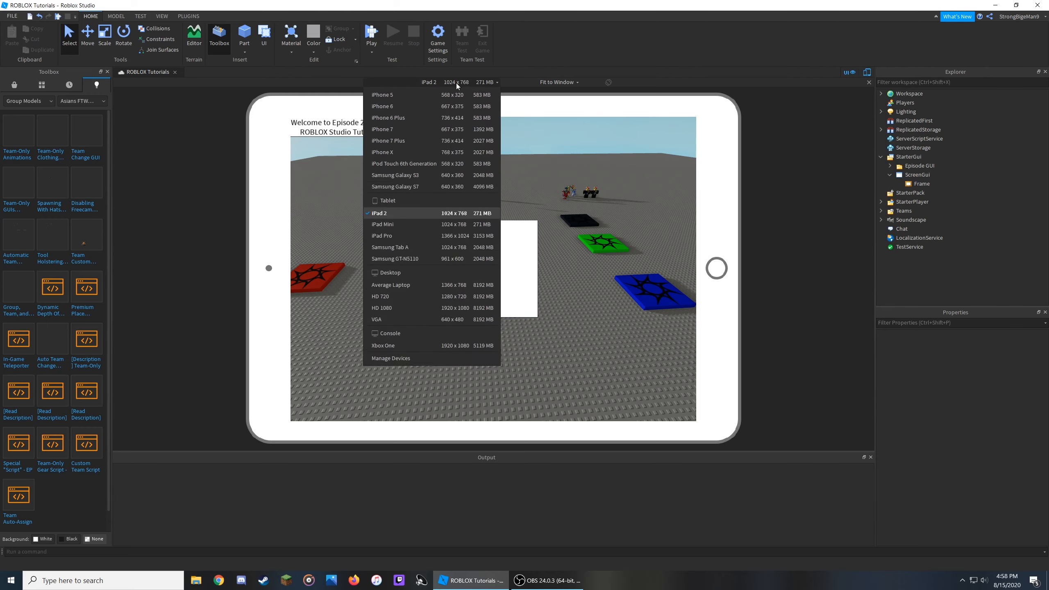
left_click(456, 106)
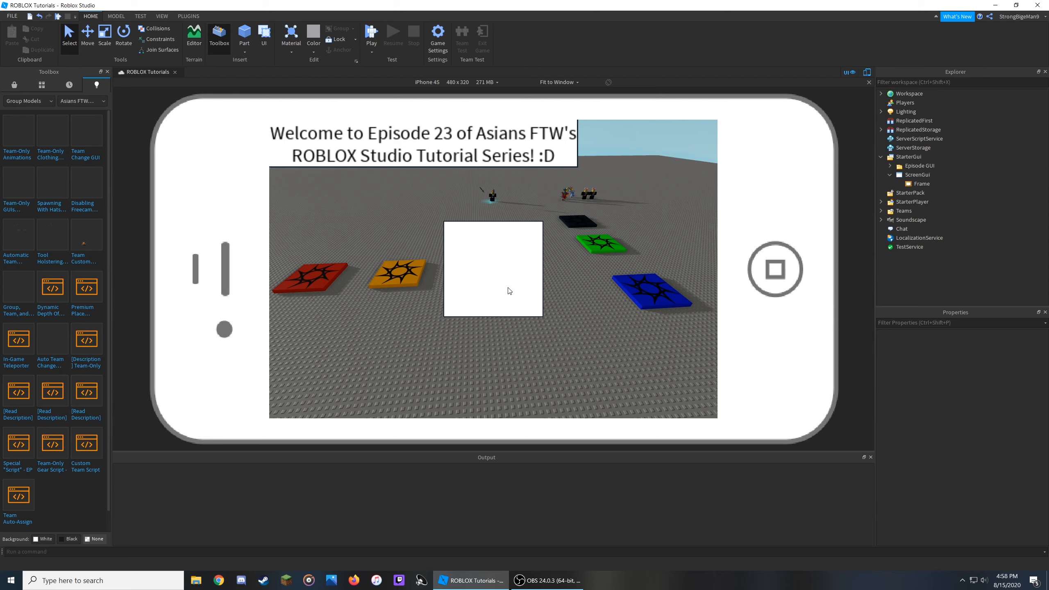
left_click(444, 82)
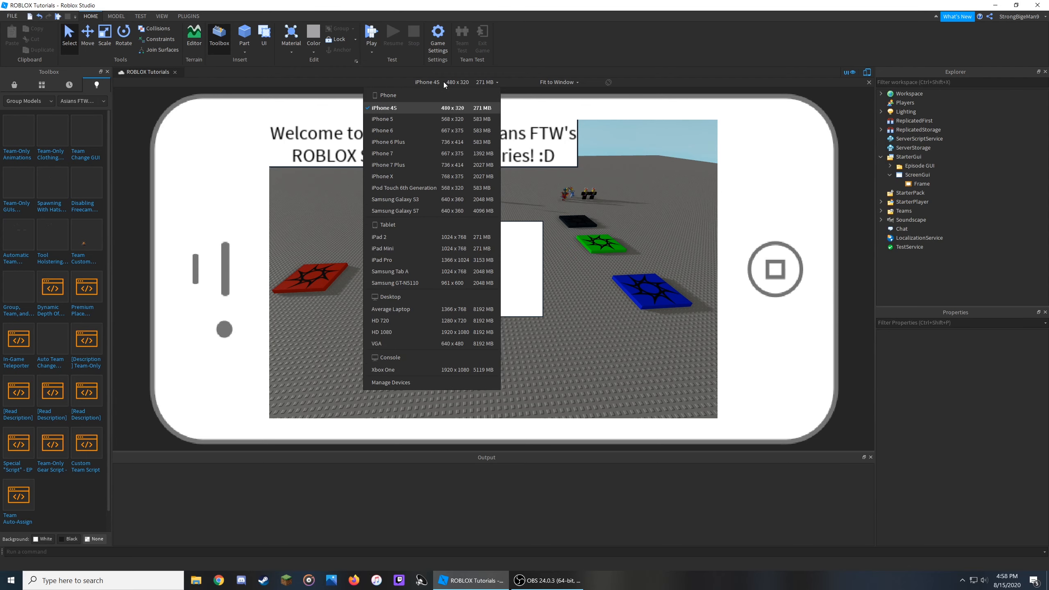
left_click(437, 332)
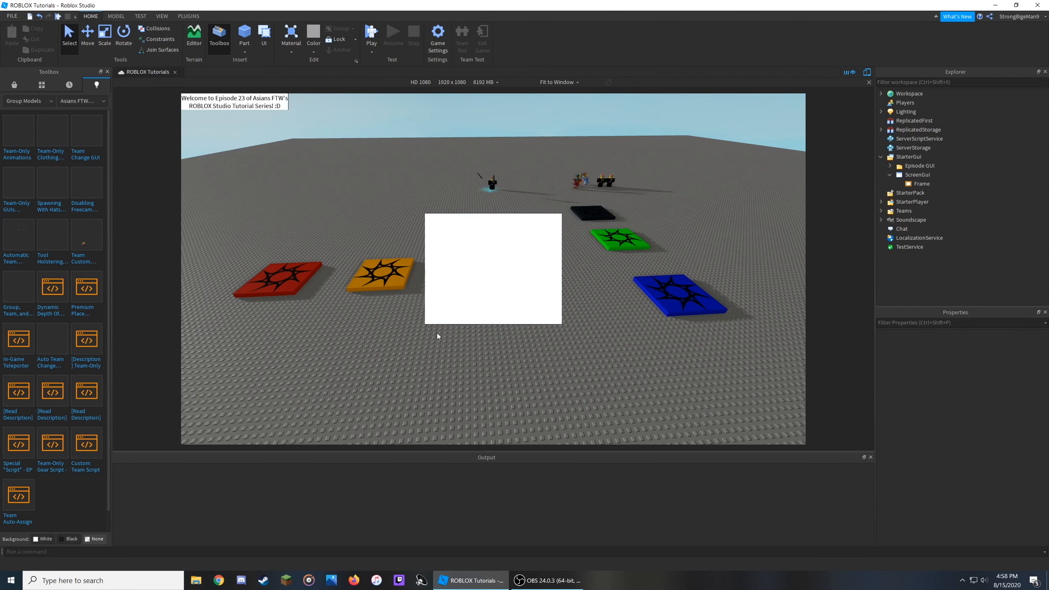
left_click(447, 84)
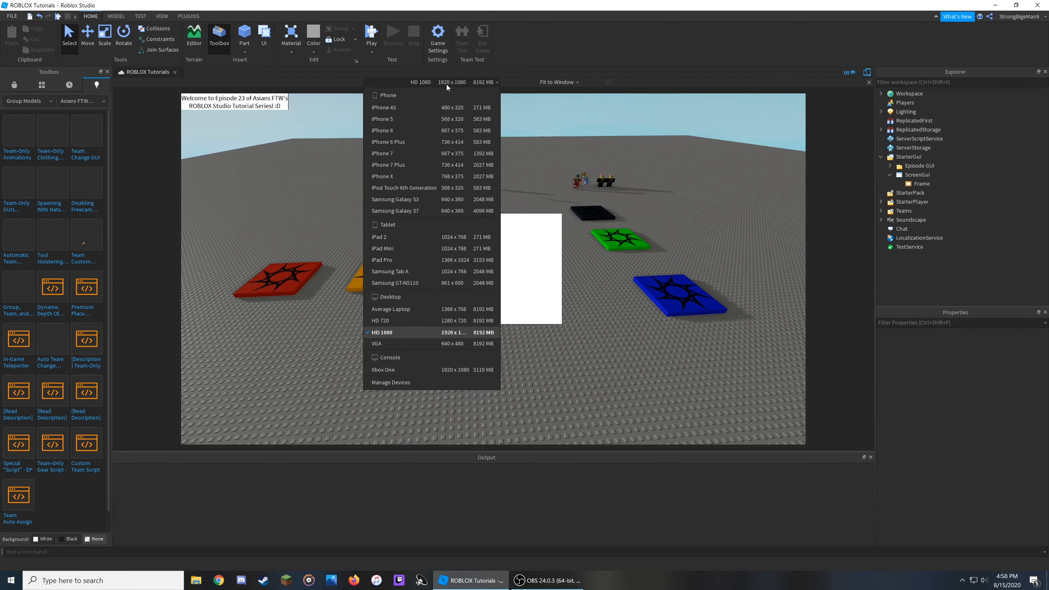
left_click(428, 256)
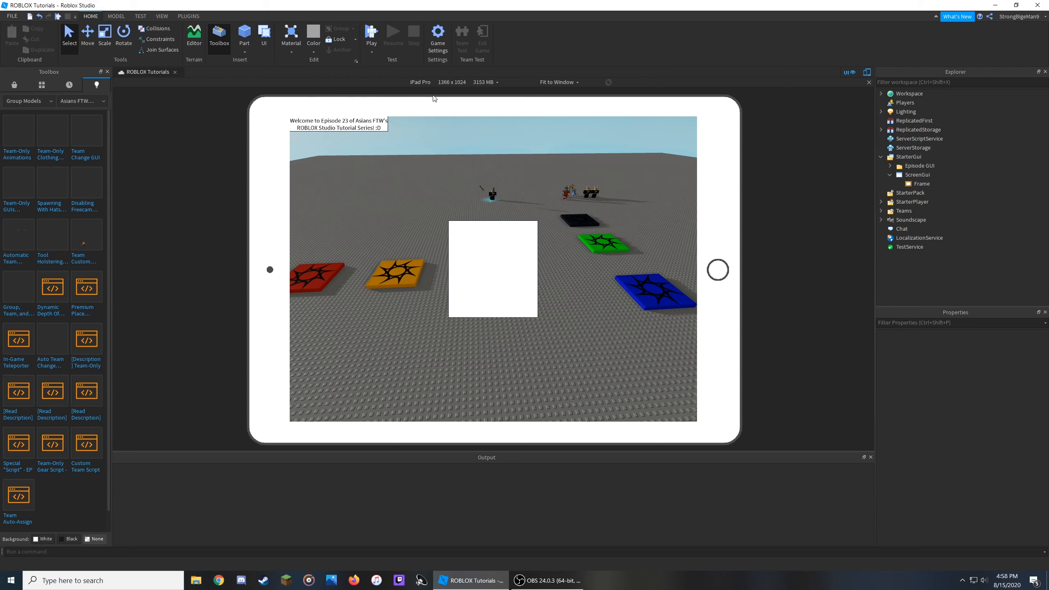
left_click(864, 75)
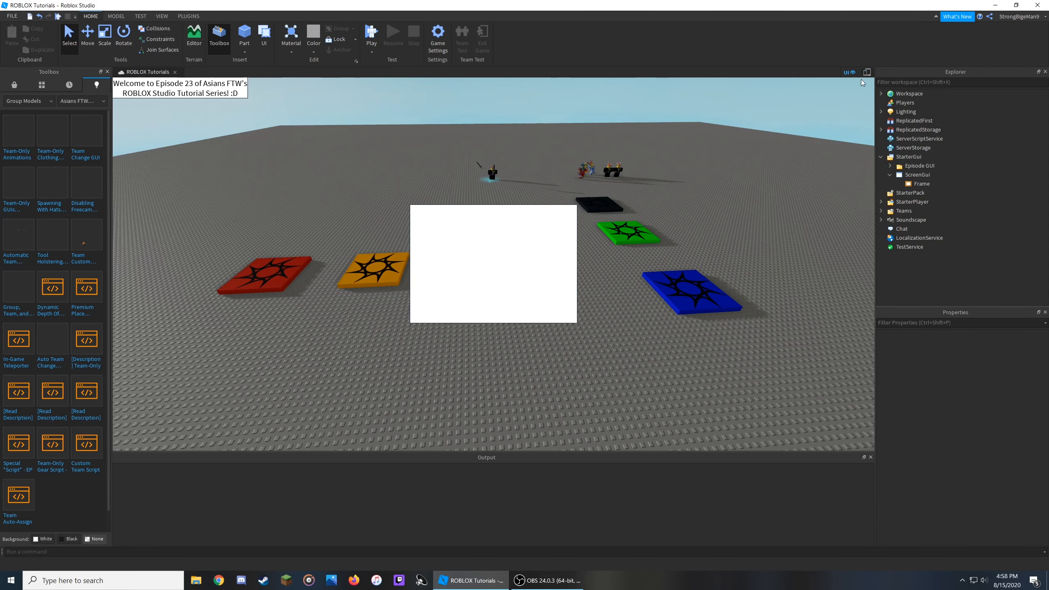
- Select the Frame and enlarge it by its corners to about 1045 x 549 pixels, keeping it centred
right_click_drag(772, 377, 749, 381)
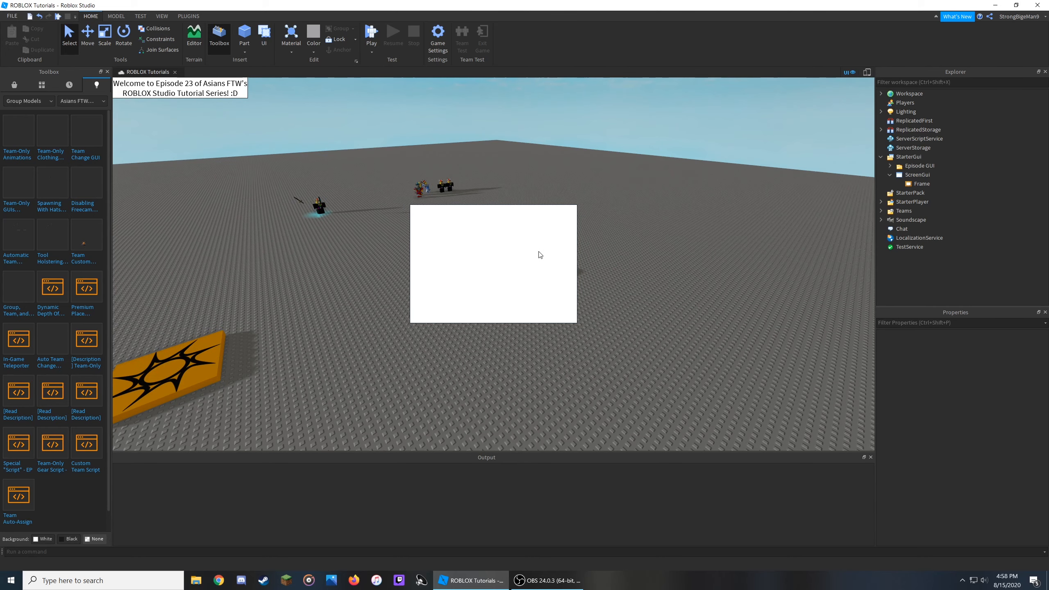
left_click(914, 185)
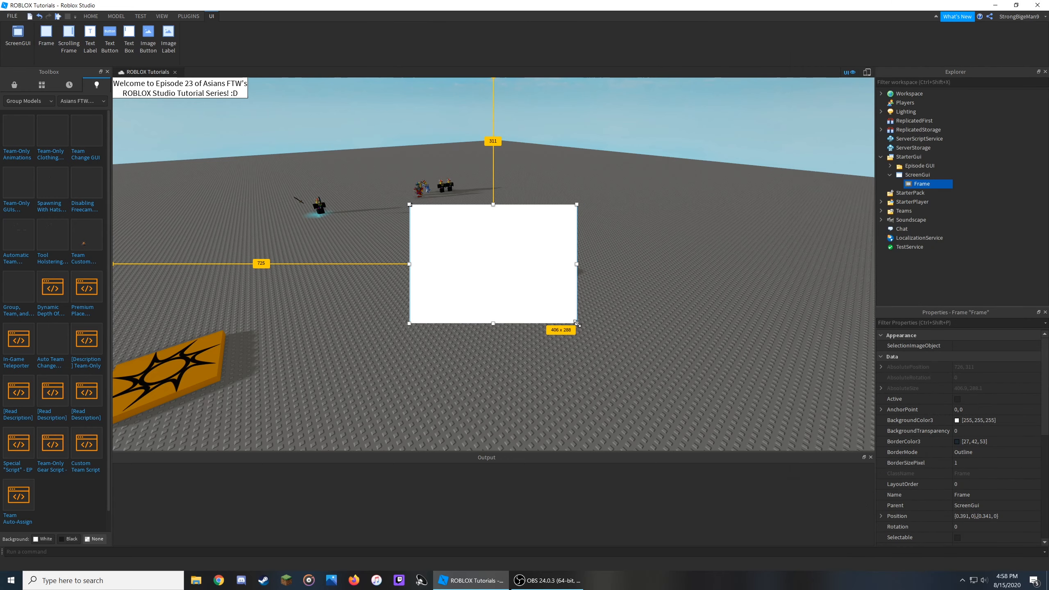
left_click_drag(577, 324, 726, 364)
left_click_drag(663, 330, 598, 313)
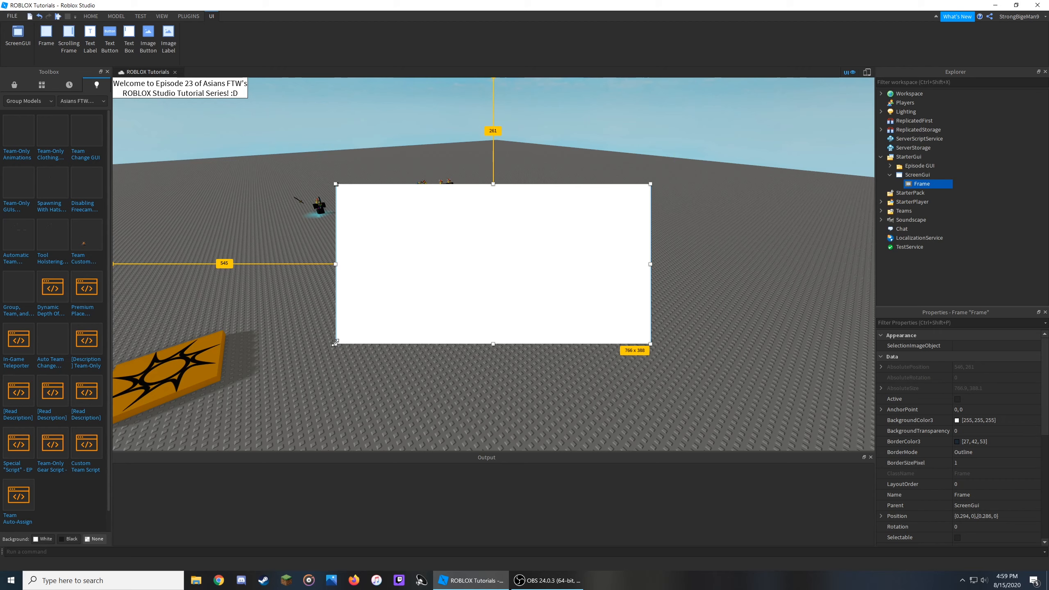
left_click_drag(335, 345, 279, 388)
left_click_drag(368, 358, 382, 345)
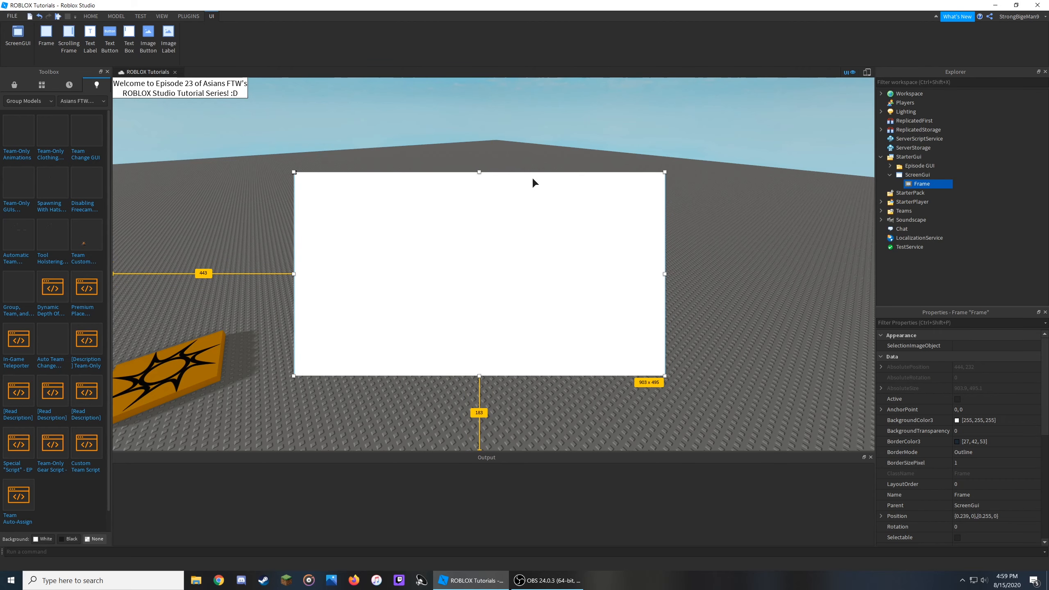
mouse_move(616, 333)
left_mouse_down()
mouse_move(605, 325)
mouse_move(622, 319)
left_mouse_up()
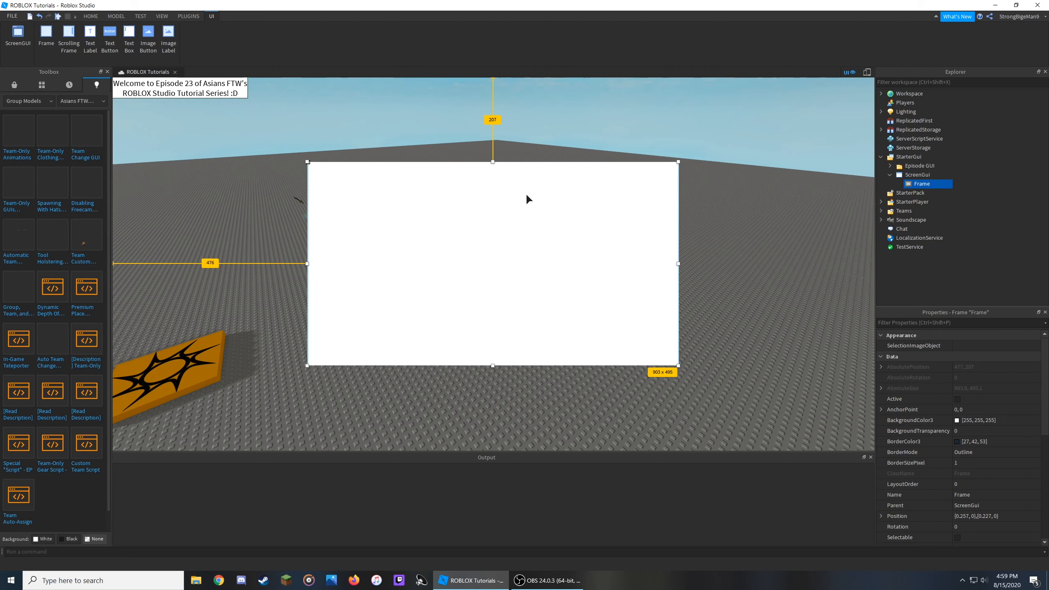
mouse_move(679, 364)
left_mouse_down()
mouse_move(719, 429)
mouse_move(735, 387)
mouse_move(666, 364)
mouse_move(667, 355)
left_mouse_up()
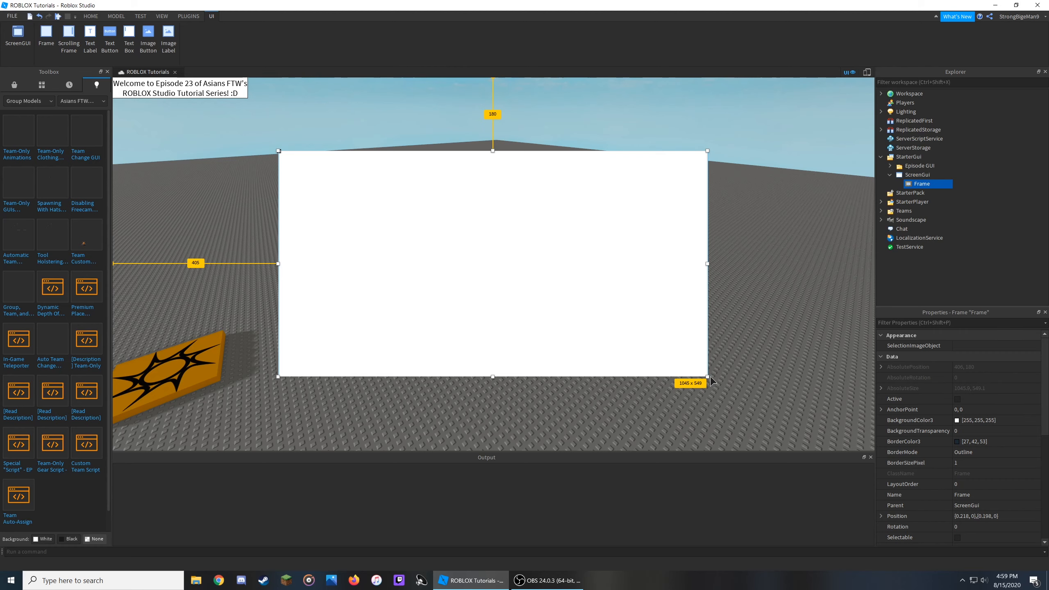
- Enlarge the Frame to about 1070 x 564 pixels and set its background colour to black
left_click_drag(708, 377, 719, 384)
left_click_drag(691, 361, 688, 362)
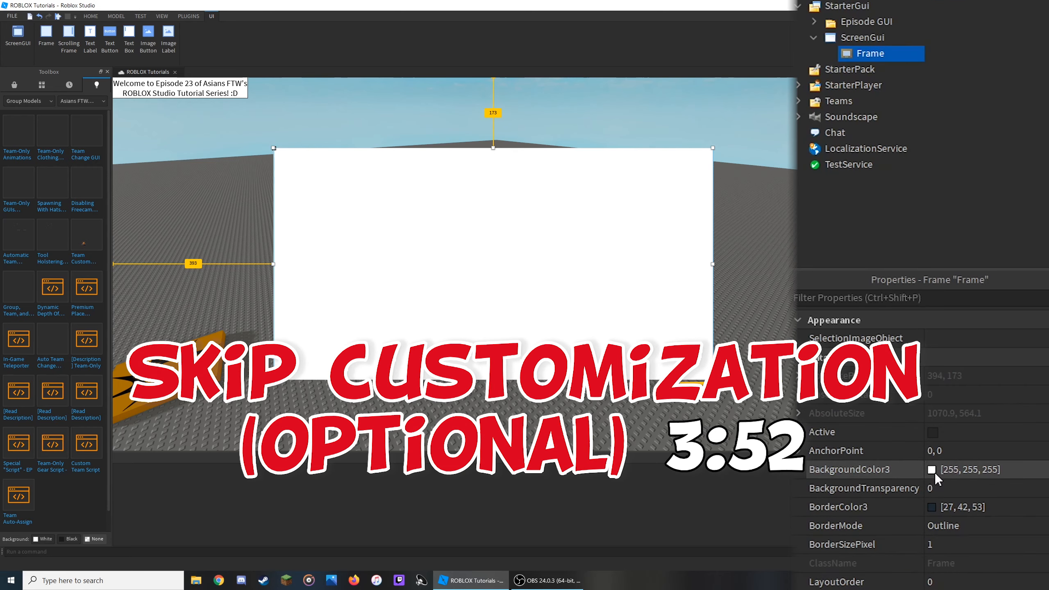
left_click(935, 473)
left_click(428, 226)
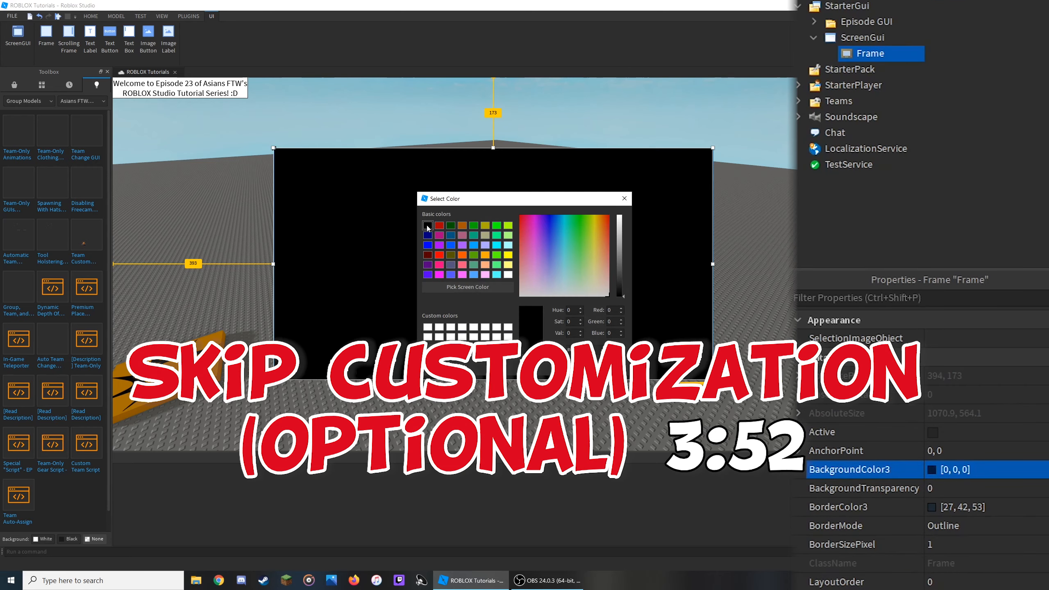
key("Return")
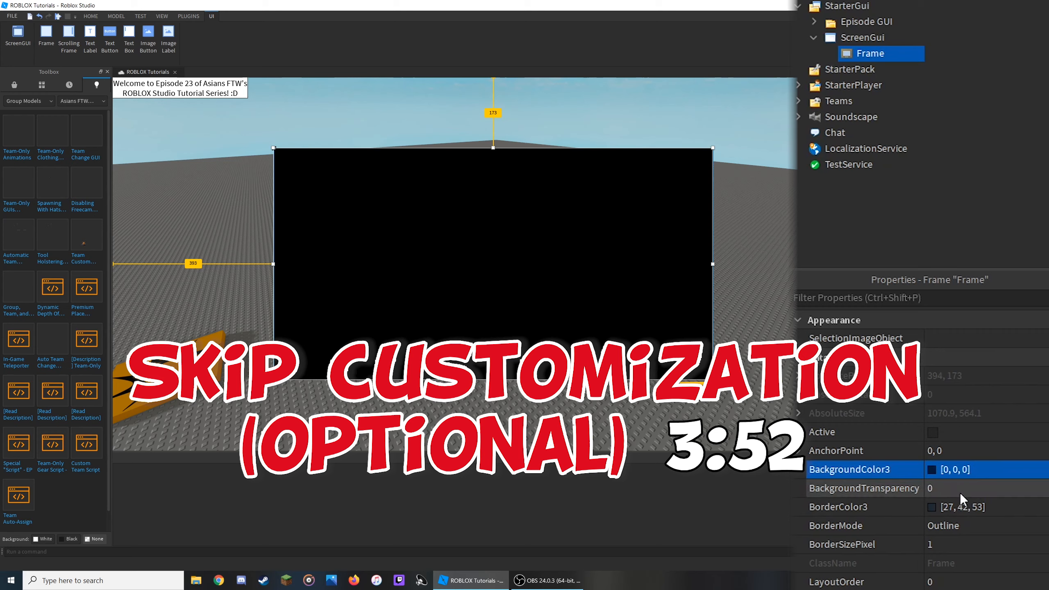
- Set the Frame's background transparency to 0.2 and its border size to 10 pixels
left_click(960, 492)
type("0.2")
key("Return")
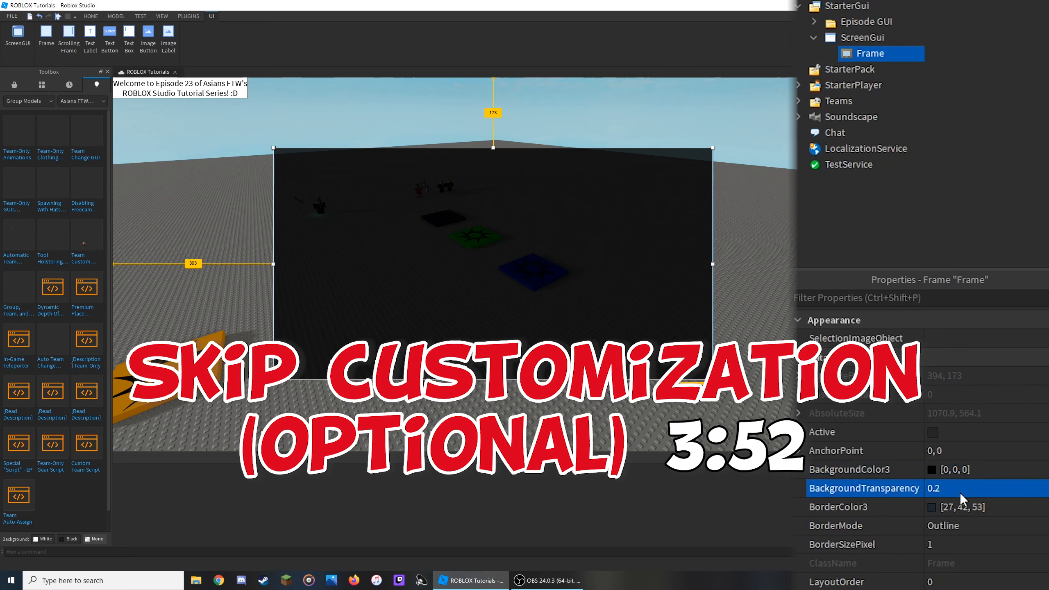
left_click(992, 545)
type("10")
key("Return")
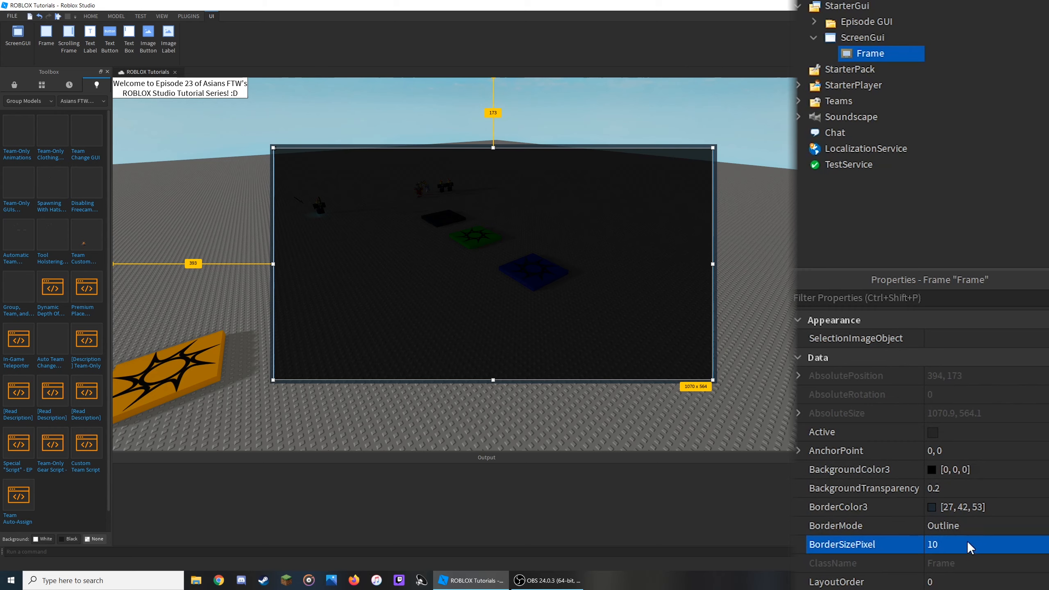
left_click(737, 320)
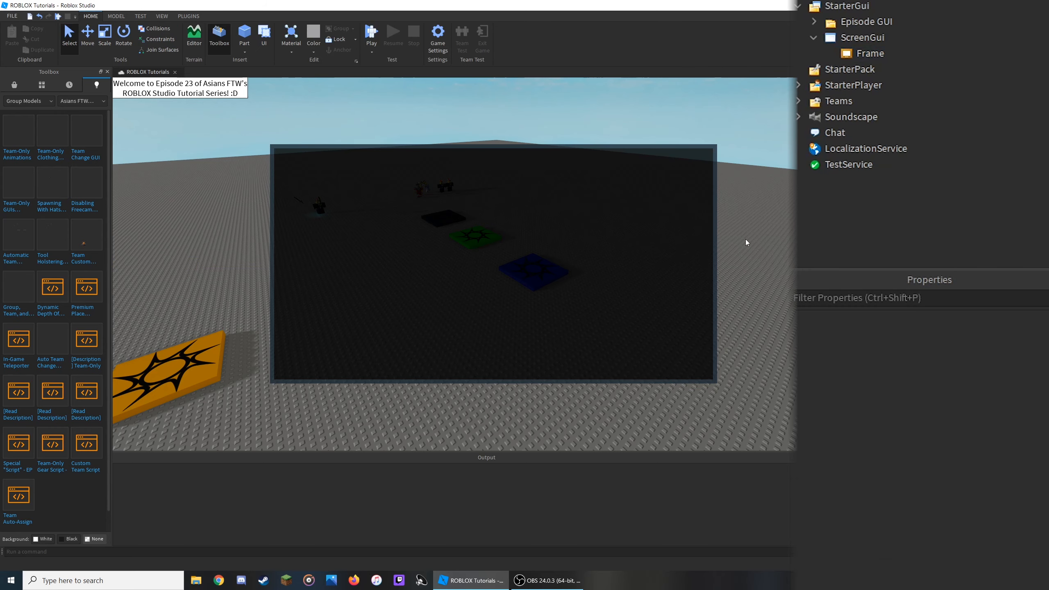
left_click(863, 53)
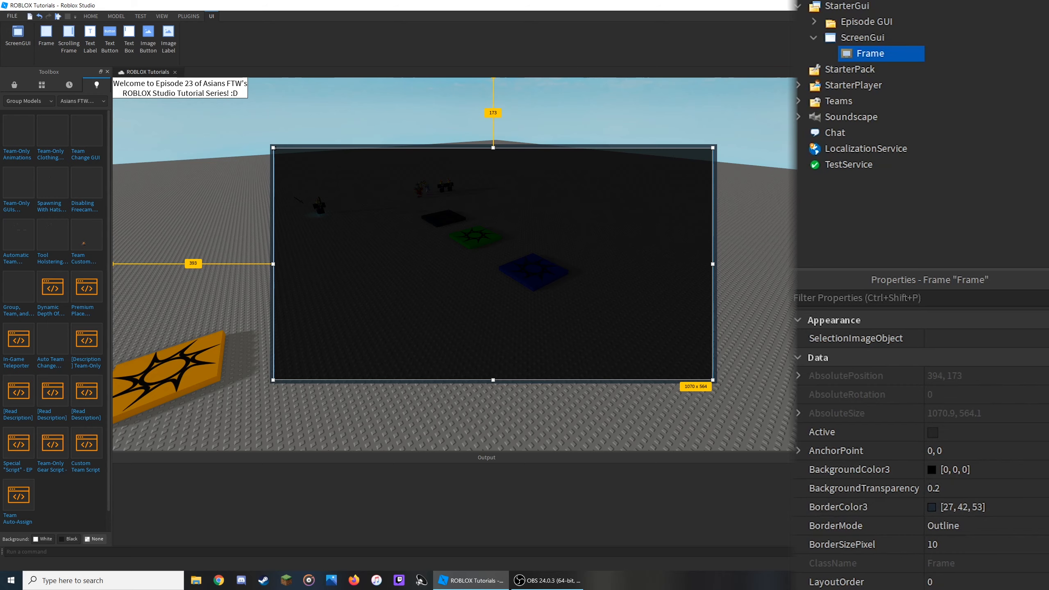
scroll(921, 496, "down", 10)
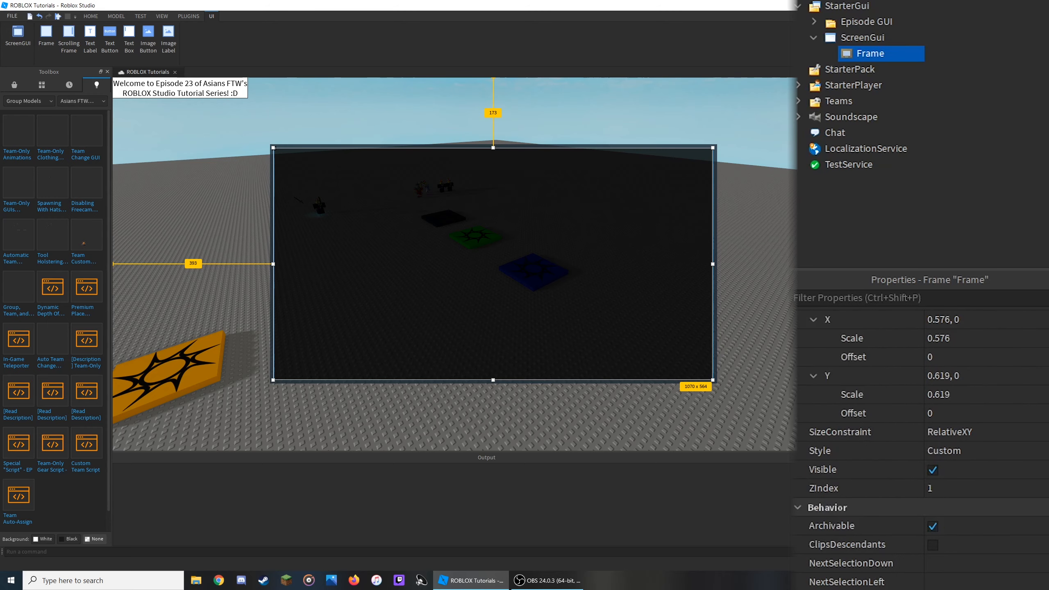
scroll(921, 430, "up", 10)
left_click(962, 203)
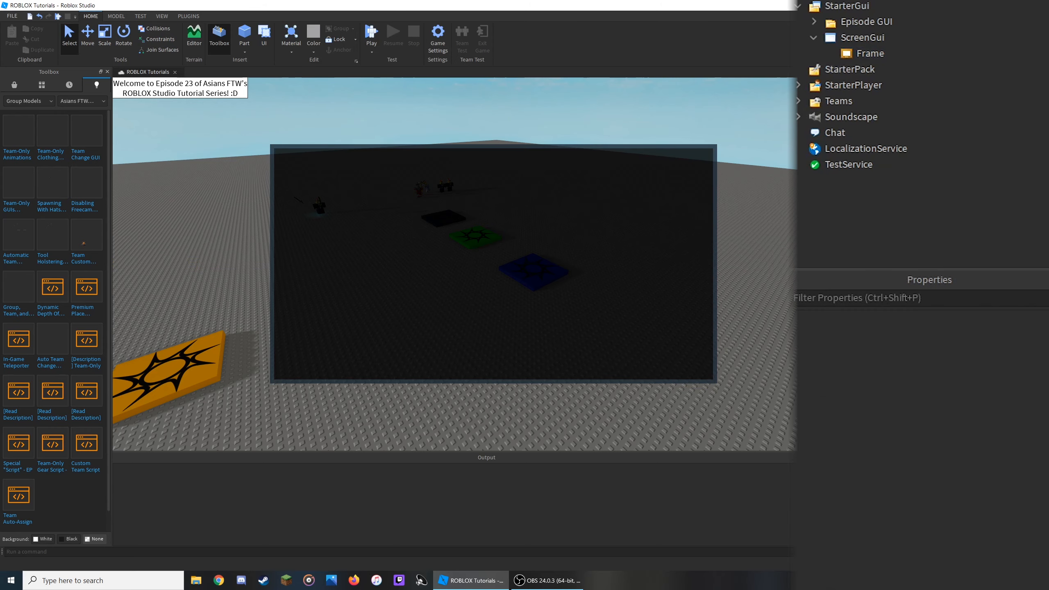
- Insert a TextLabel into the Frame and move it near the Frame's top-left corner
left_click(895, 54)
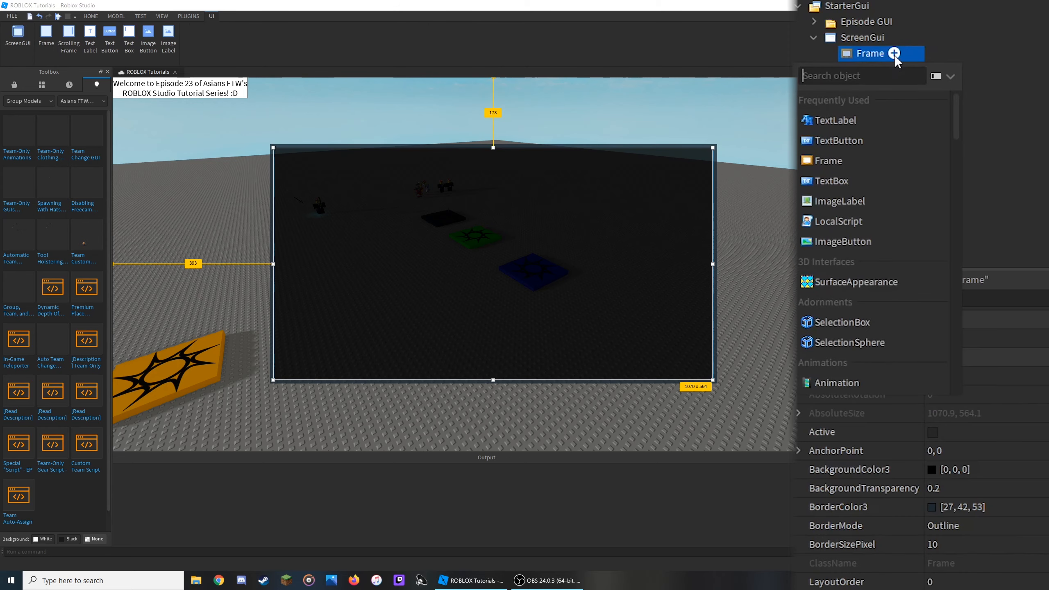
left_click(866, 111)
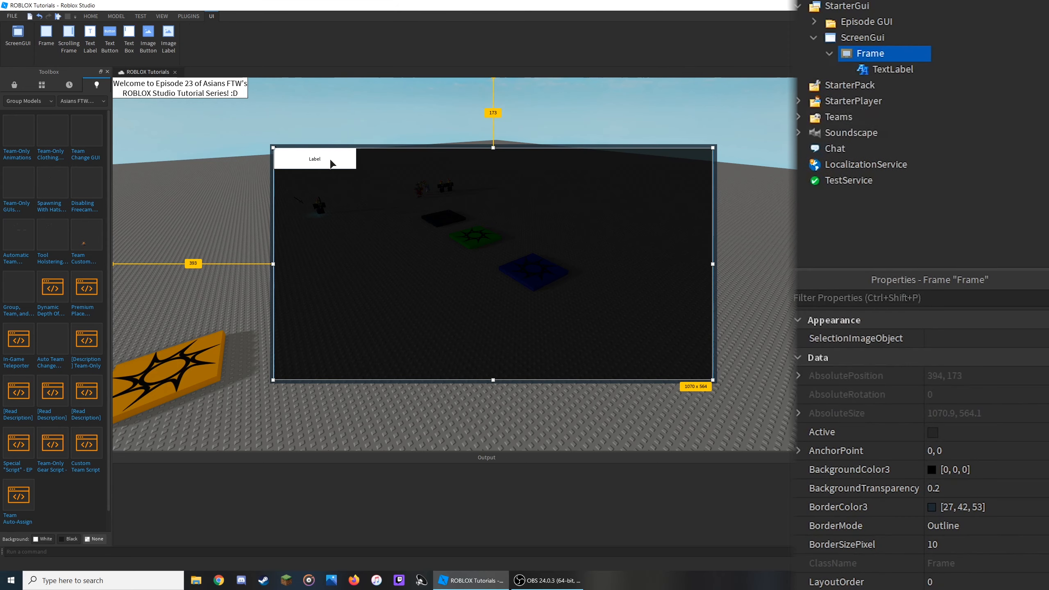
left_click_drag(330, 161, 340, 177)
- Set the TextLabel's size to X scale 0.1 and Y scale 0.1 with both offsets at 0
scroll(1009, 507, "down", 6)
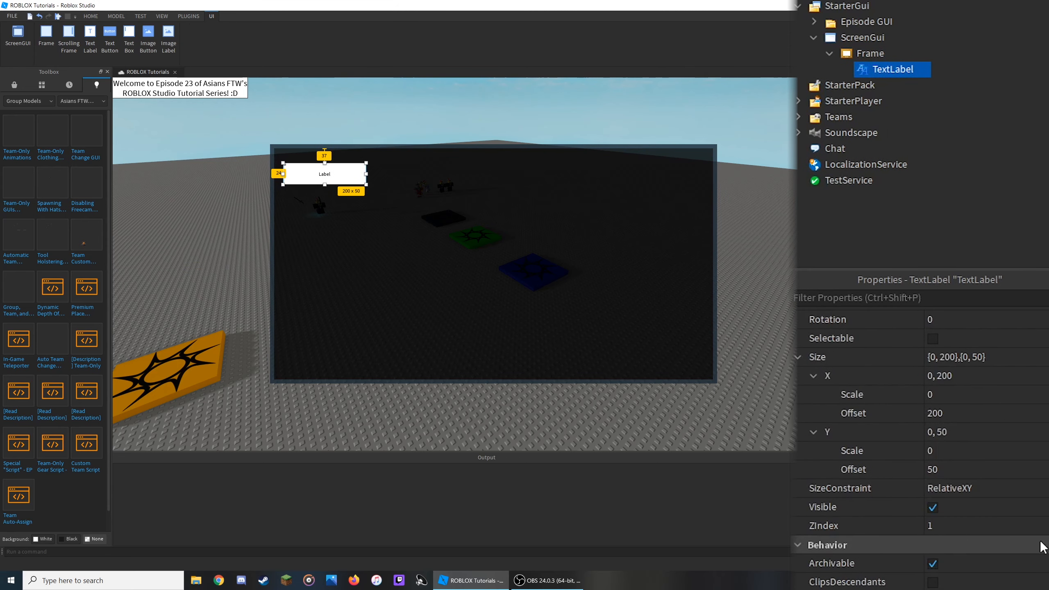
scroll(1008, 507, "up", 1)
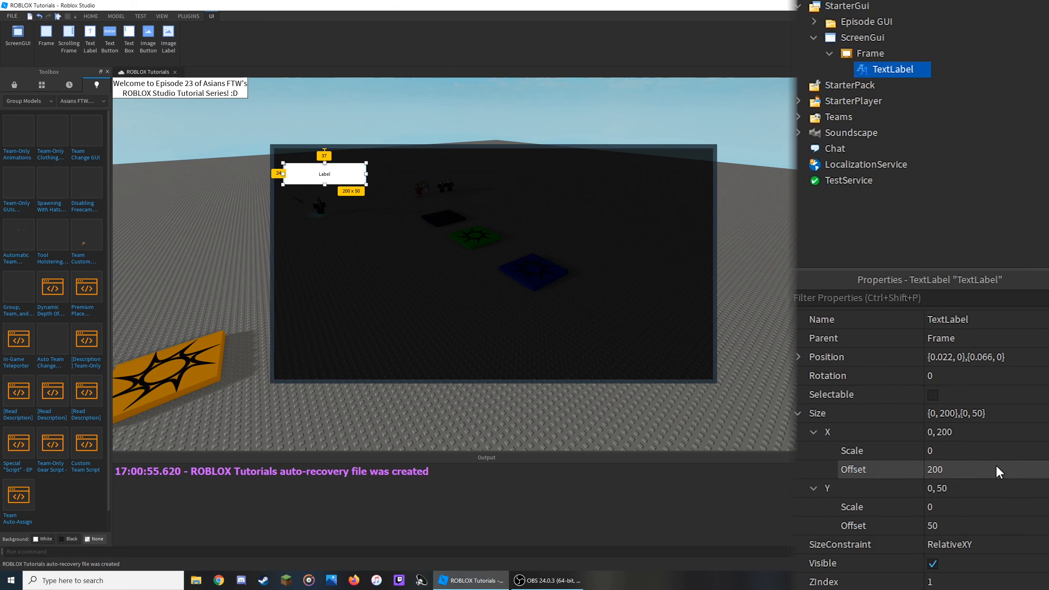
left_click(985, 437)
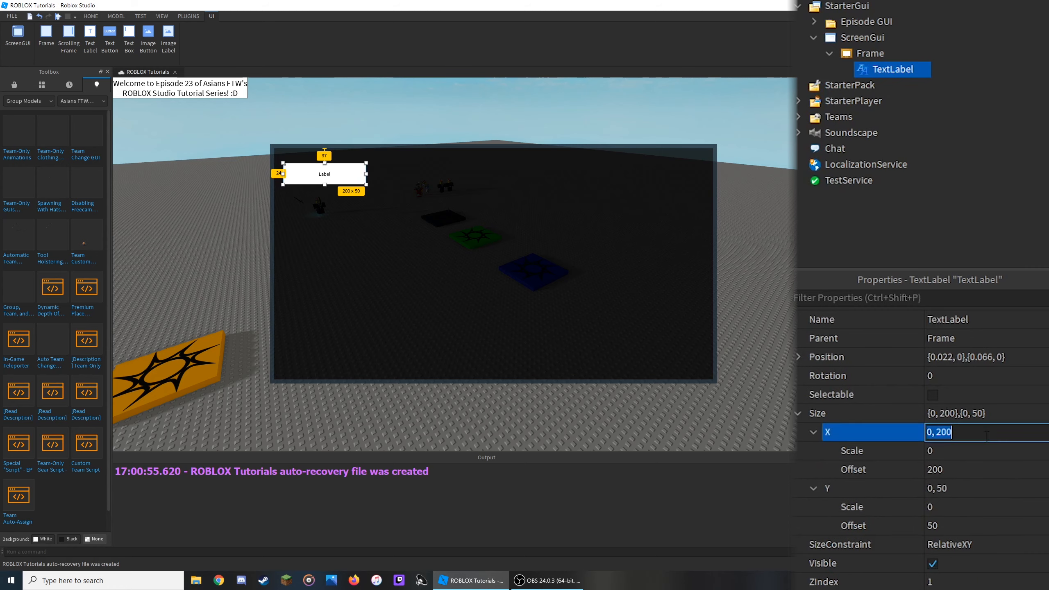
type("0.1,0")
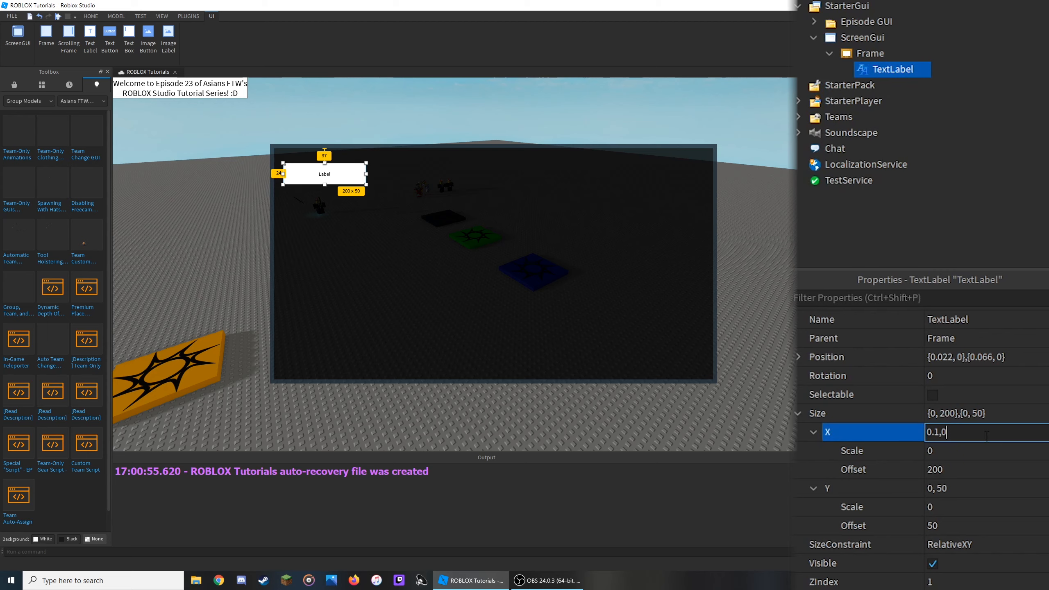
key("Return")
left_click(994, 495)
type("0.")
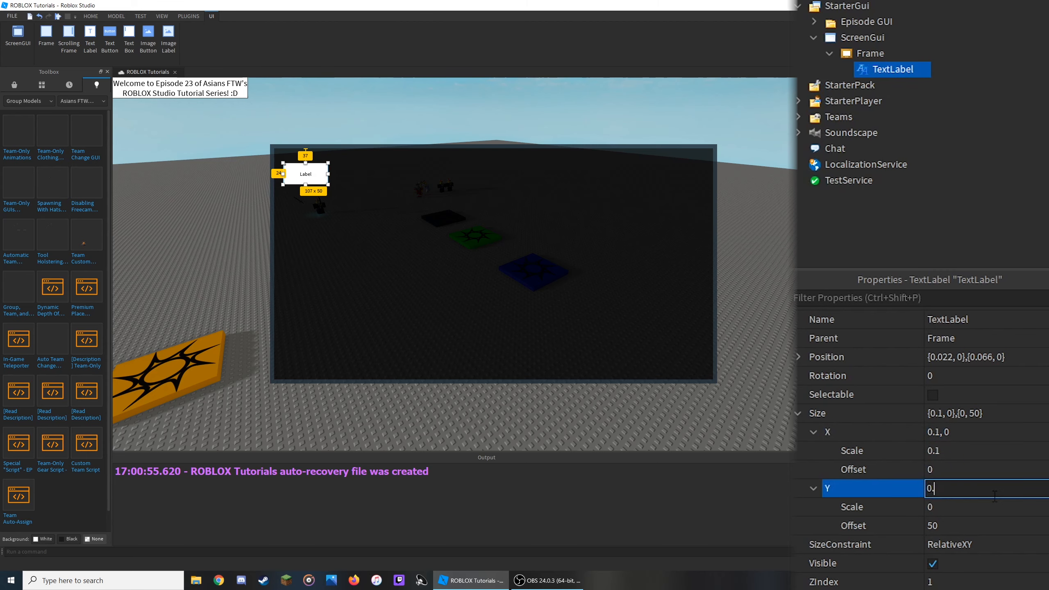
type("1, 0")
key("Return")
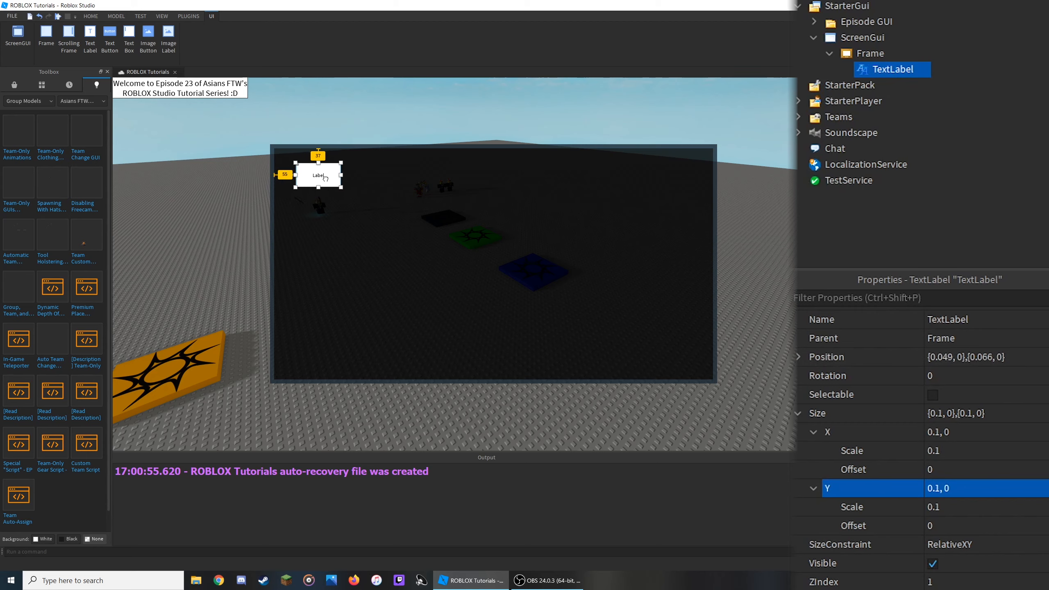
left_click_drag(317, 183, 329, 183)
- Enable TextScaled on the TextLabel and resize it to about 190 x 83 pixels
scroll(977, 457, "down", 7)
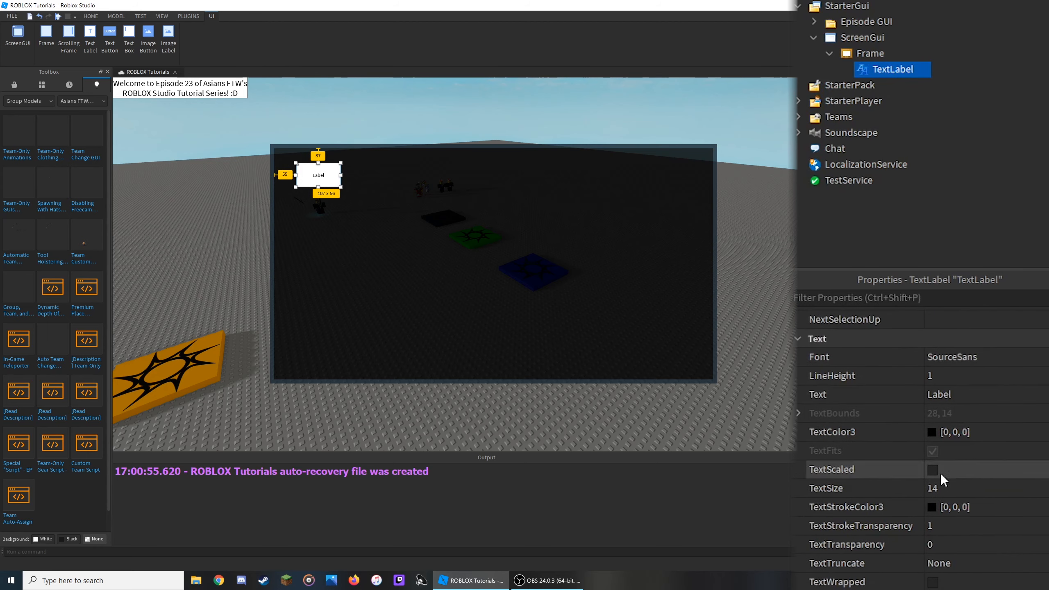
left_click(936, 473)
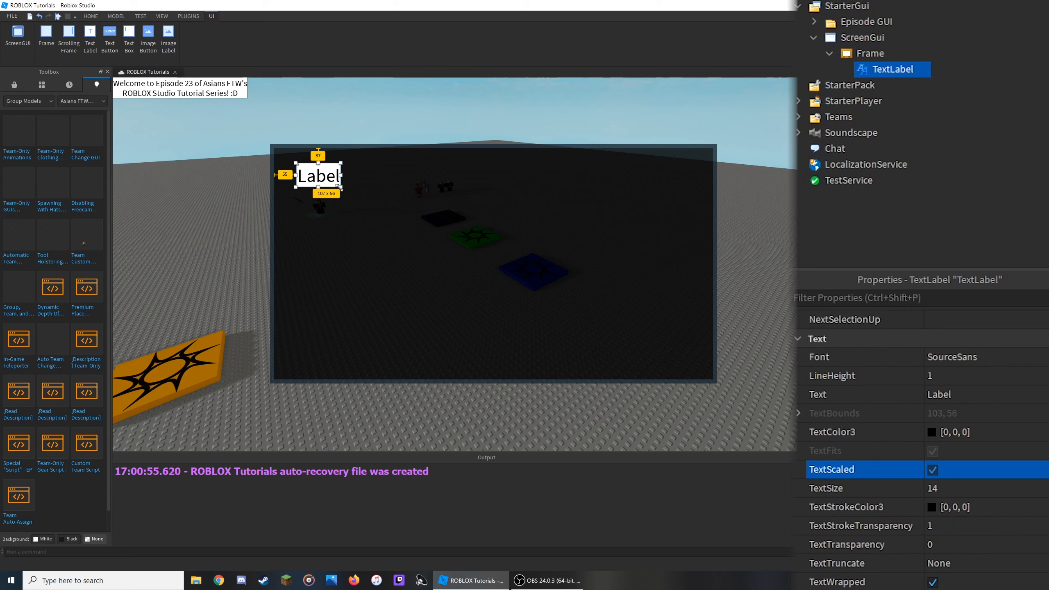
mouse_move(339, 187)
left_mouse_down()
mouse_move(425, 230)
mouse_move(350, 189)
left_mouse_up()
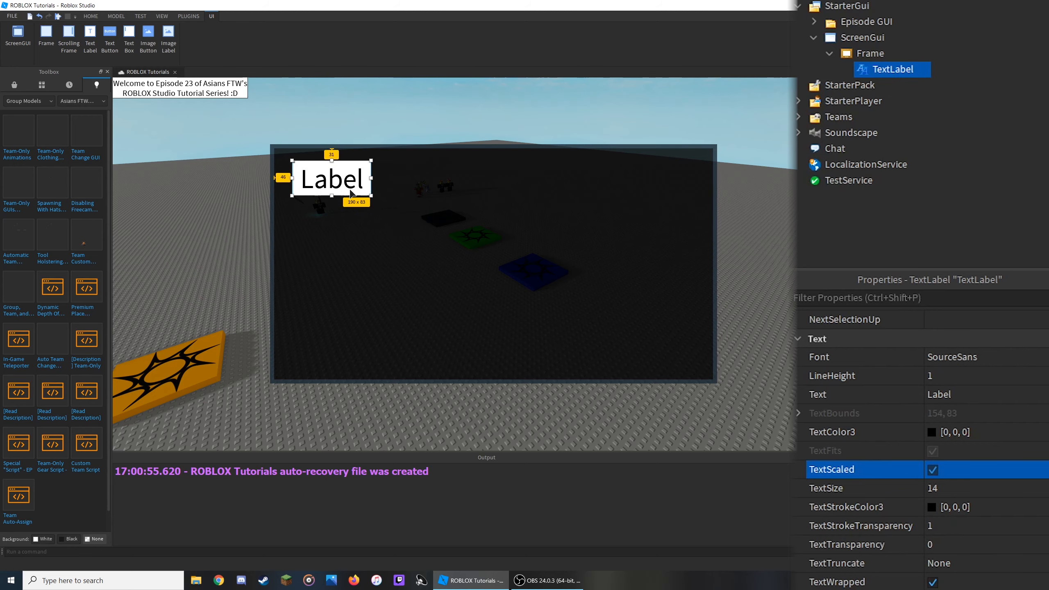
- Set the TextLabel's text to Current Loadout
left_click(958, 394)
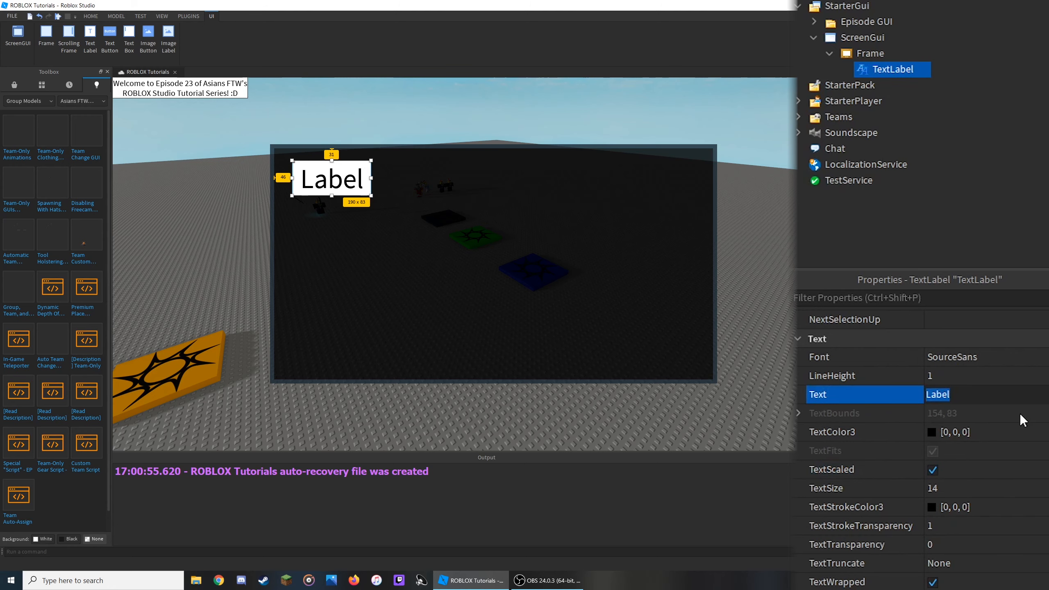
type("Current Load")
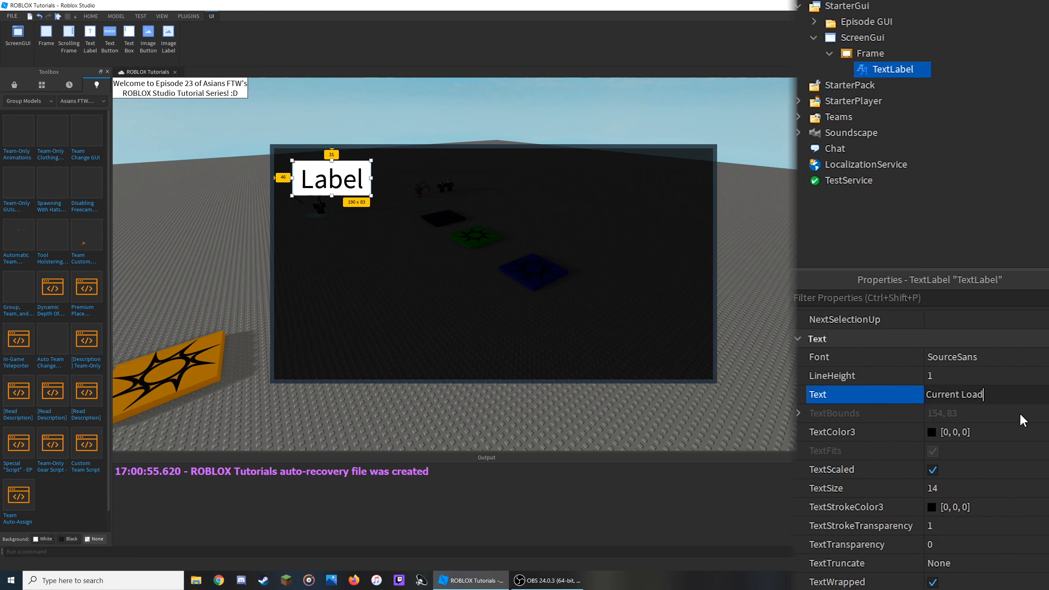
type("out")
key("Return")
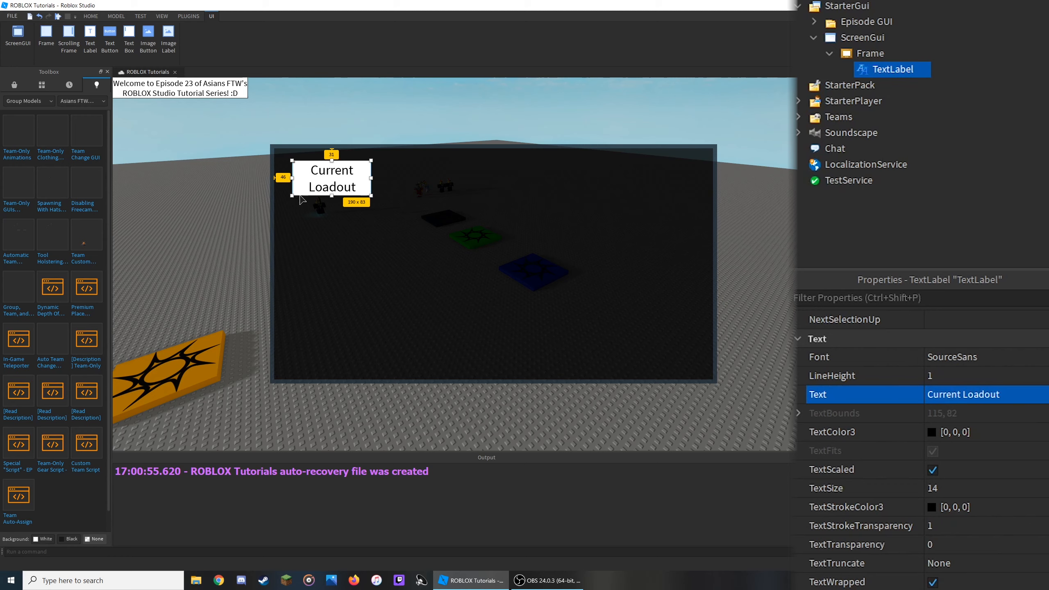
- Duplicate the label and place one copy about 240 pixels below the other inside the Frame
left_click_drag(341, 185, 328, 271)
left_click(998, 70)
left_click(872, 69)
key("ctrl+d")
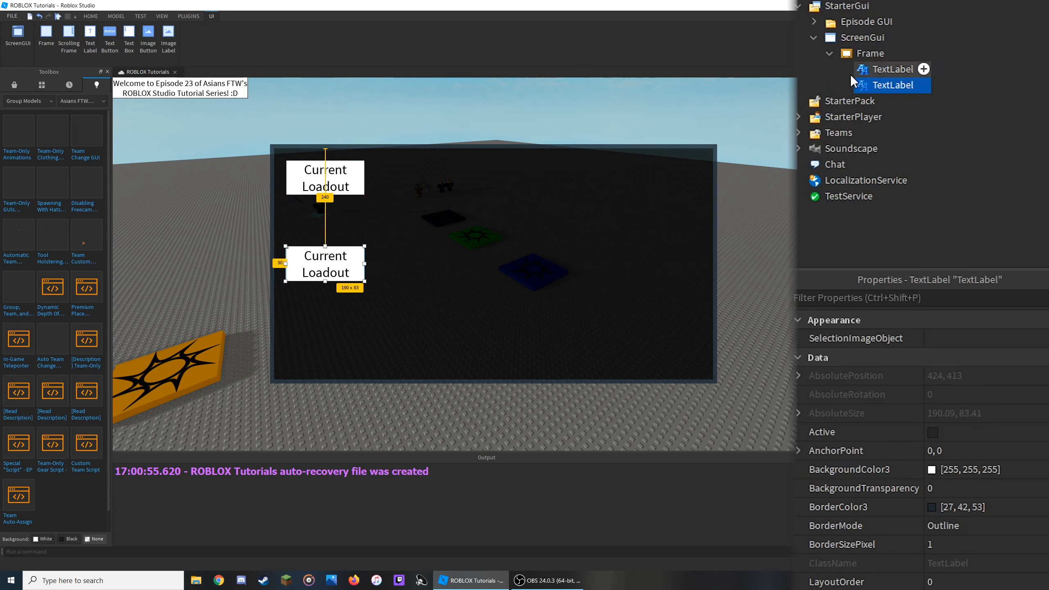
- Rename the upper label Current Loadout Header
double_click(890, 70)
type("Current ")
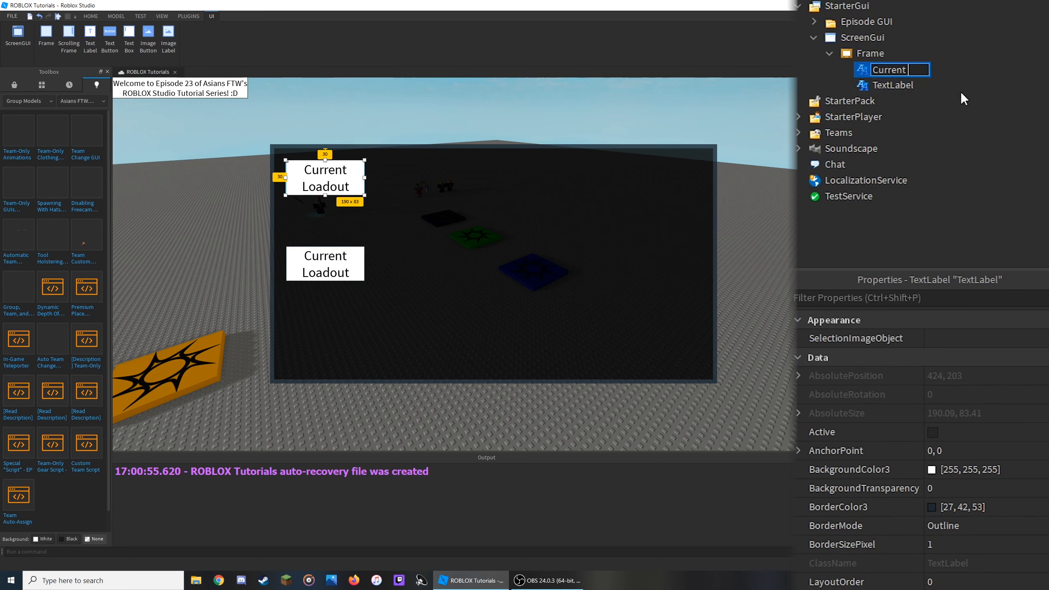
type("Loadout Header")
key("Return")
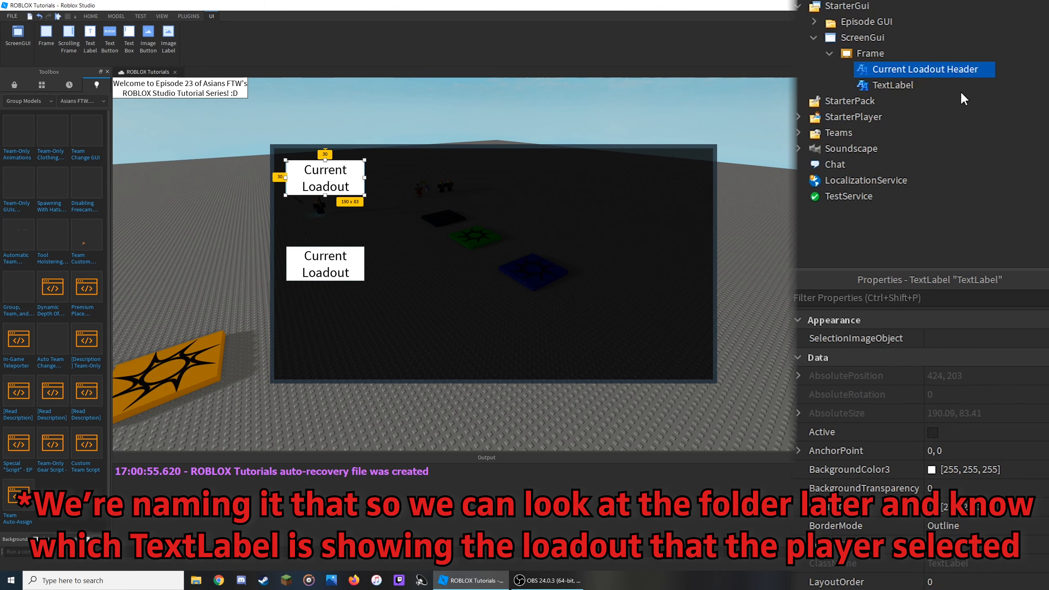
- Rename the second label Loadout and set its text to No Loadout Selected
left_click(872, 85)
key("F2")
type("Loadout")
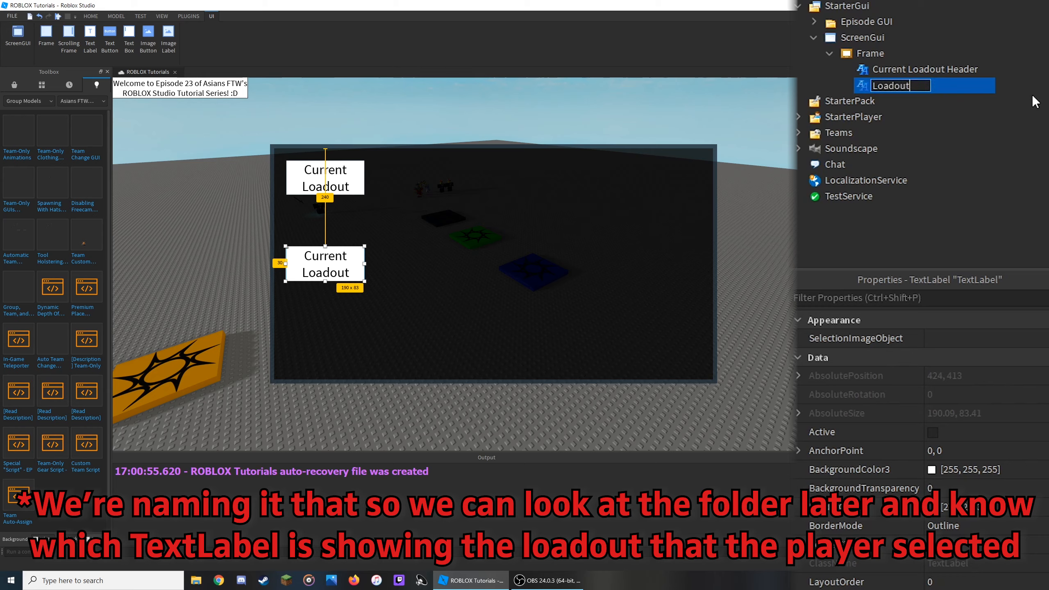
key("Return")
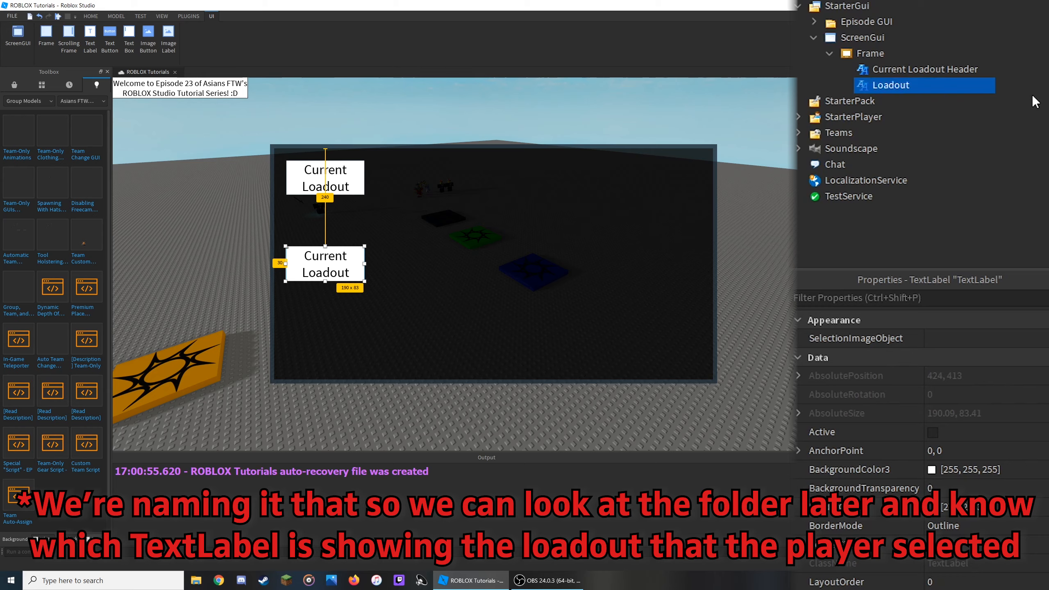
scroll(982, 483, "down", 15)
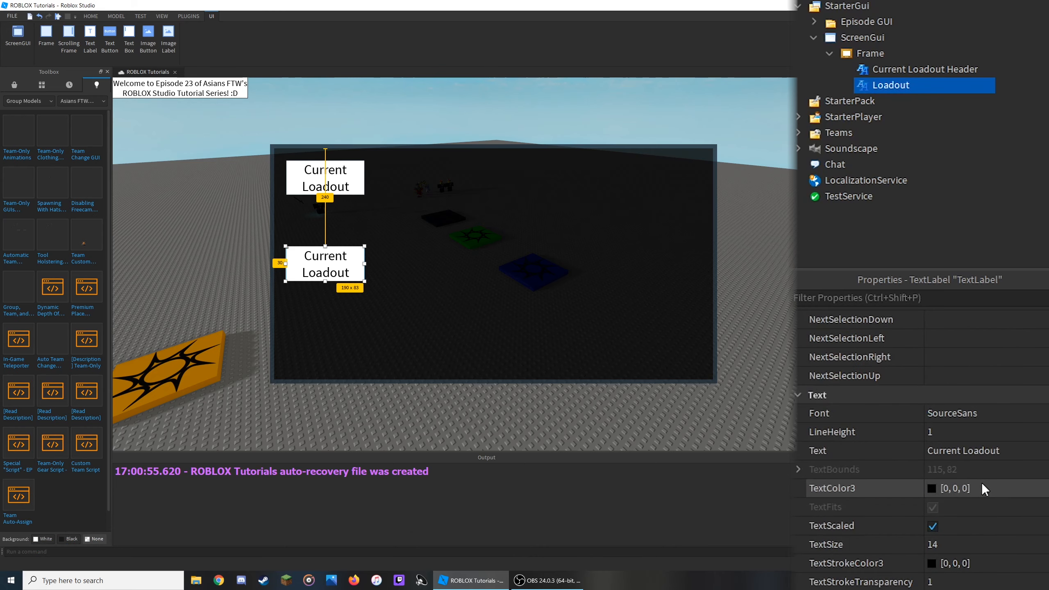
left_click(987, 396)
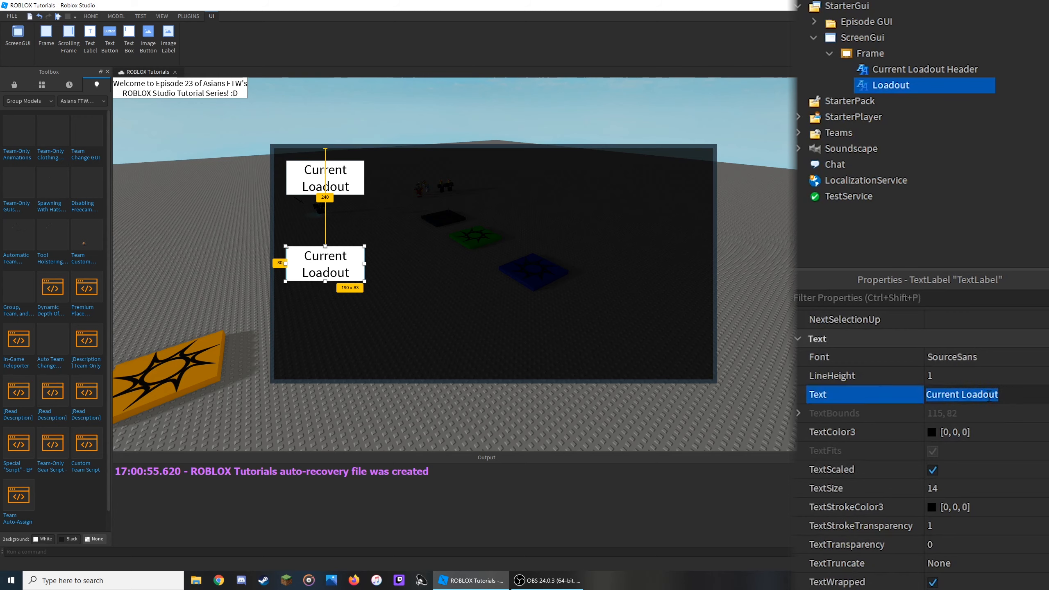
type("No Loadout Selected")
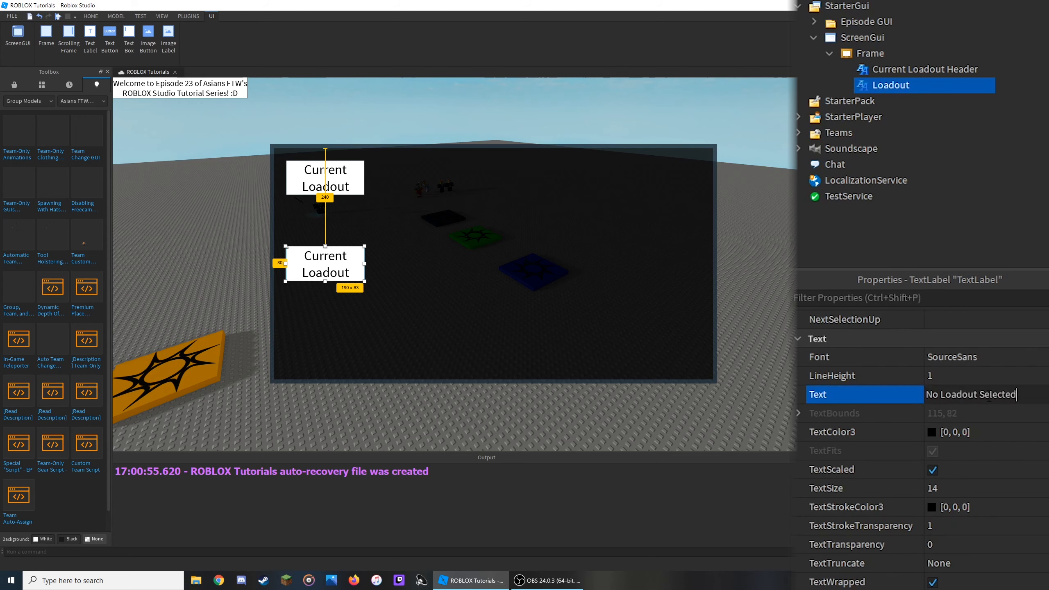
key("Return")
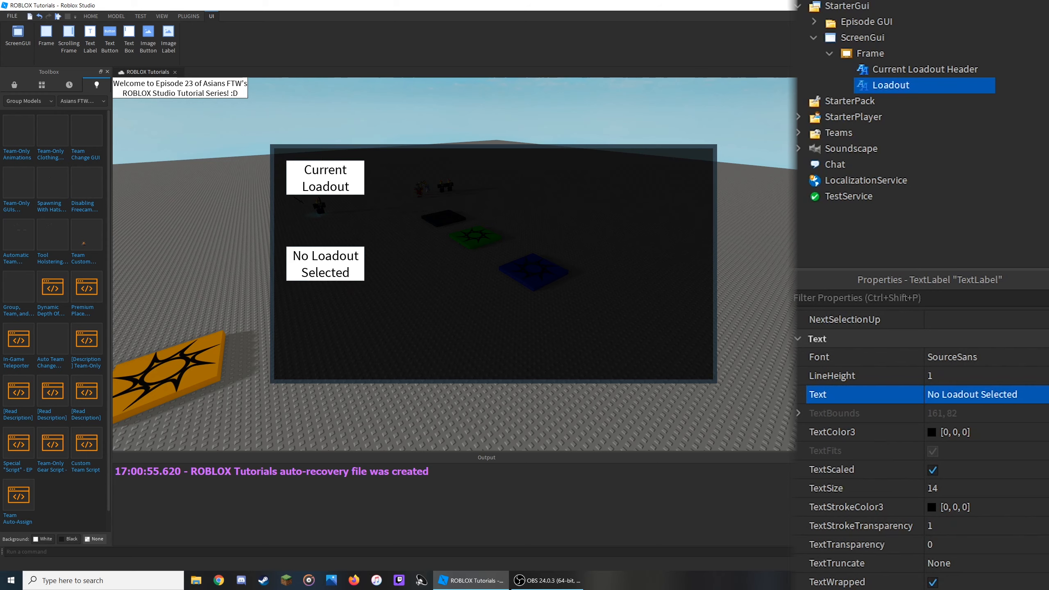
- Insert a Folder into the Frame and name it TextLabels
left_click(871, 54)
left_click(894, 53)
type("fol")
key("Return")
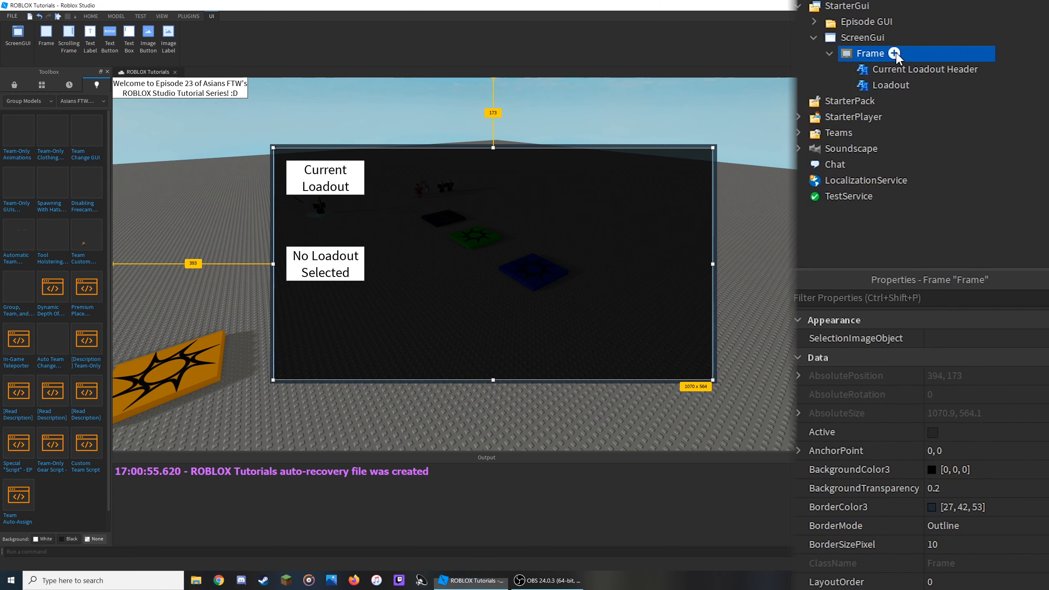
left_click(892, 69)
key("F2")
type("Te")
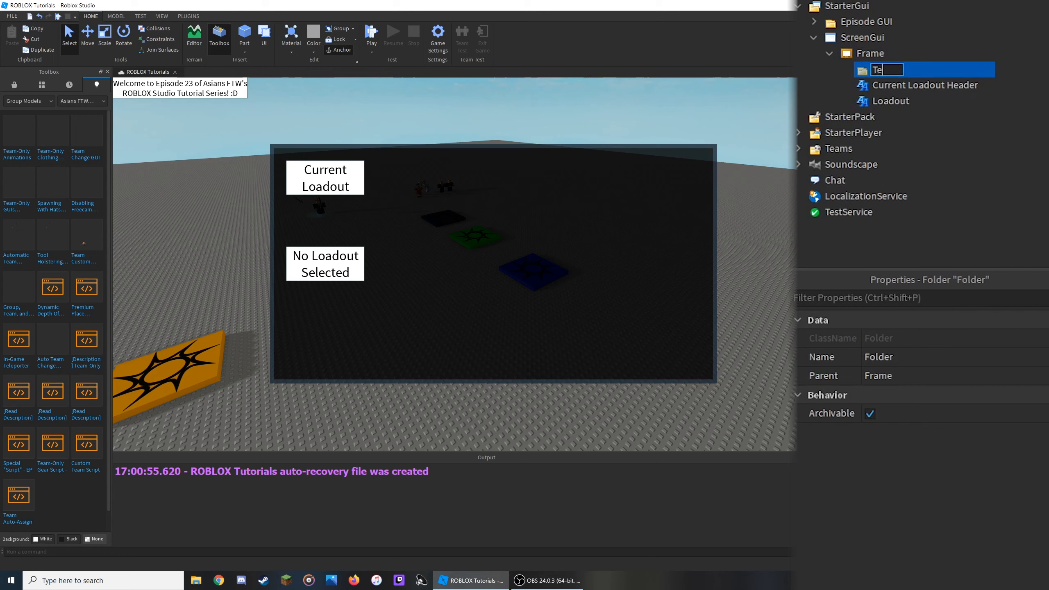
type("xtLabels")
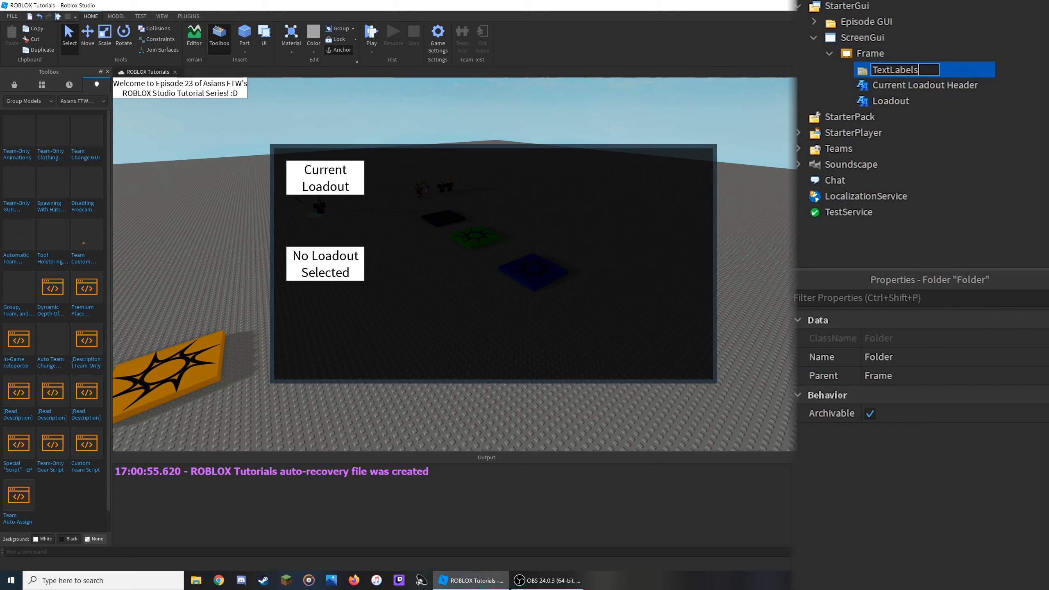
key("Return")
left_click(1038, 106)
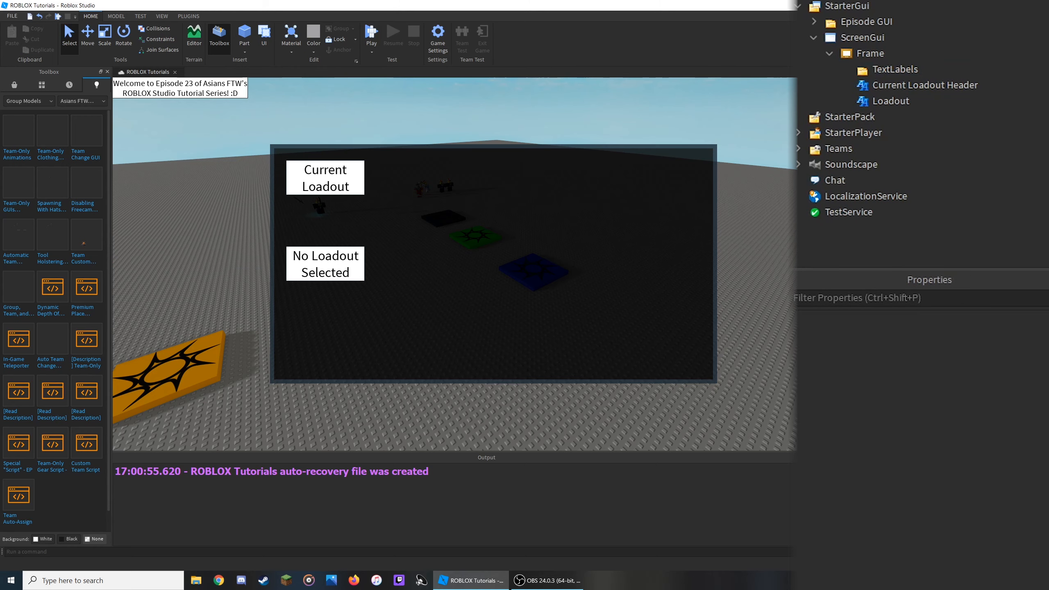
- Move both loadout labels into the TextLabels folder and select the Current Loadout Header label
left_click_drag(1029, 103, 909, 69)
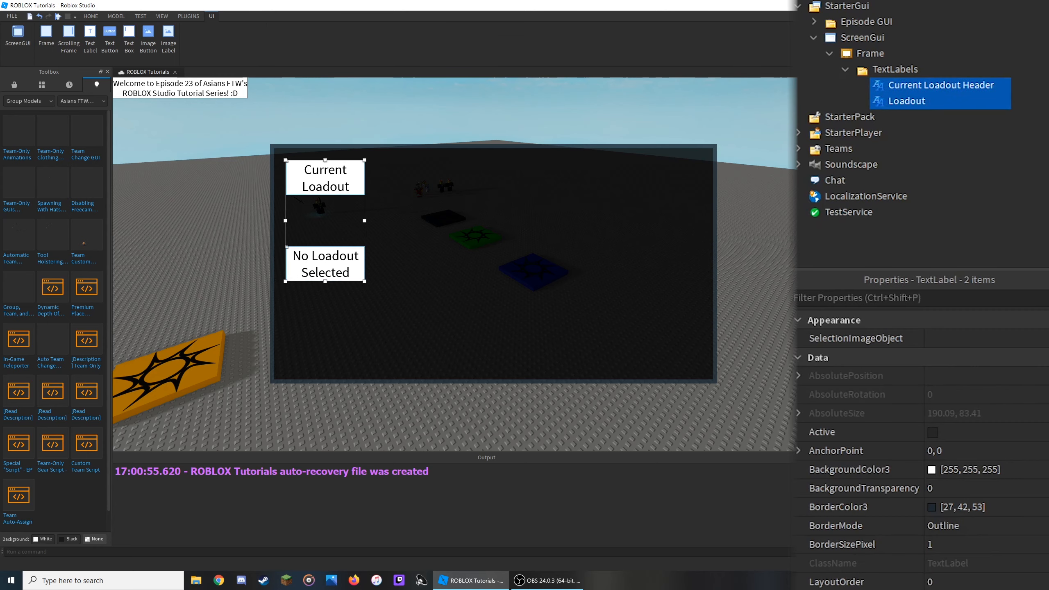
left_click(1025, 103)
left_click(914, 84)
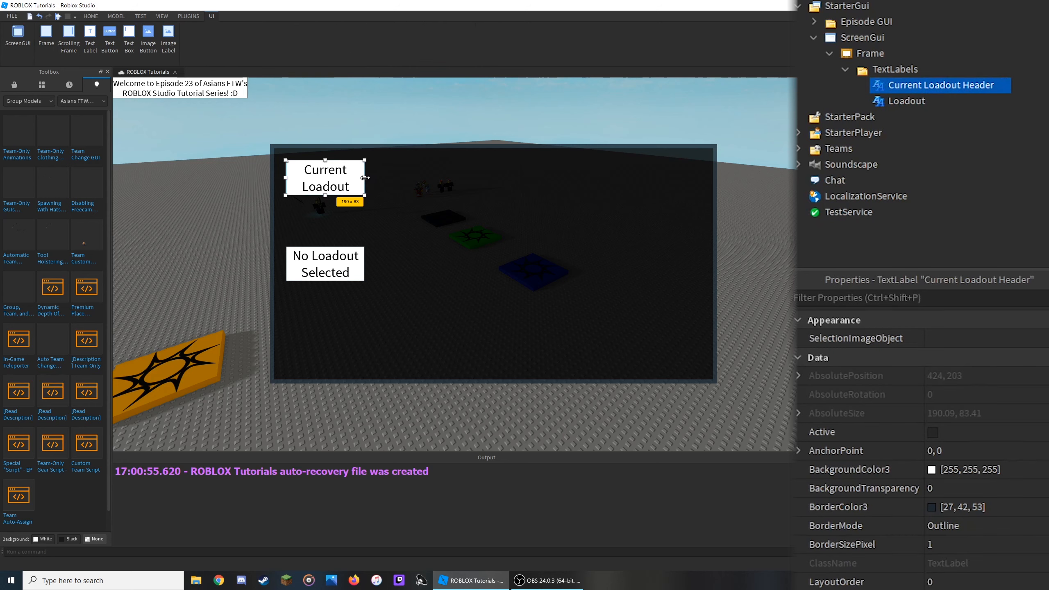
- Clear the error messages from the Output window
left_click_drag(364, 178, 374, 177)
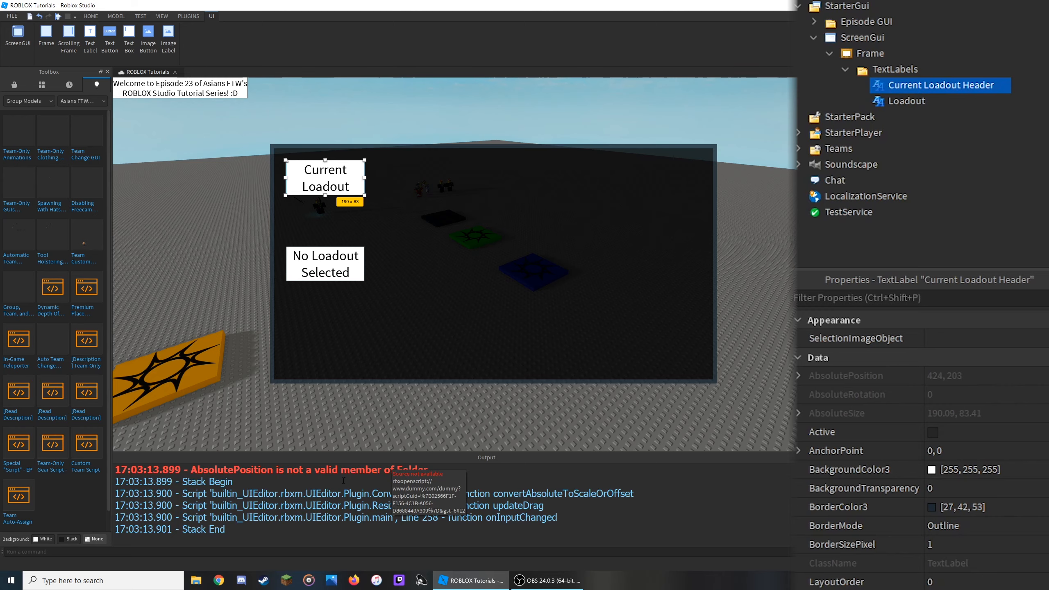
right_click(515, 474)
left_click(537, 492)
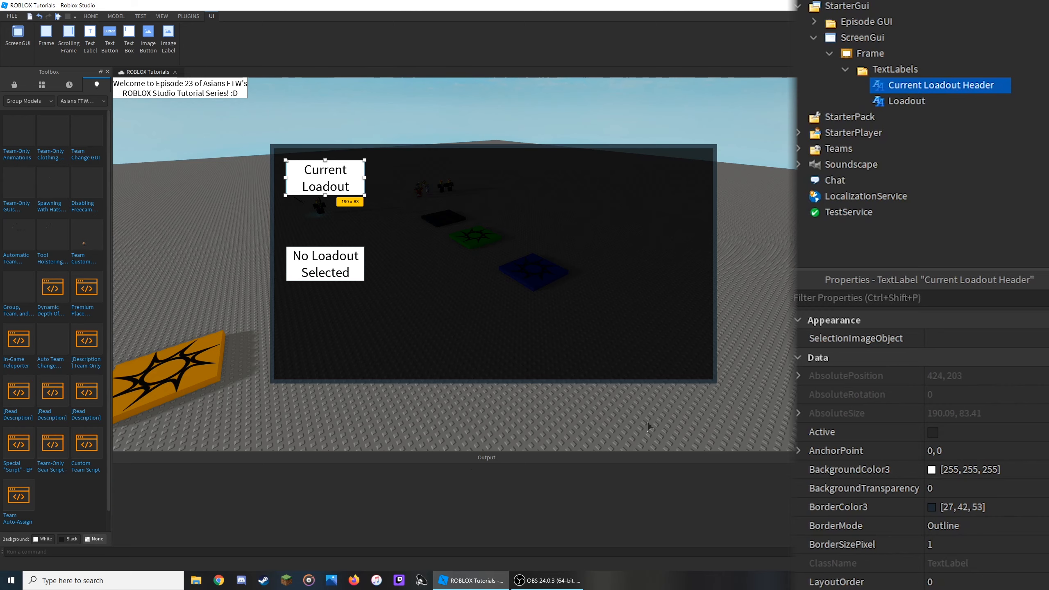
- Set the Current Loadout Header's text colour to 170, 170, 127
scroll(932, 471, "down", 12)
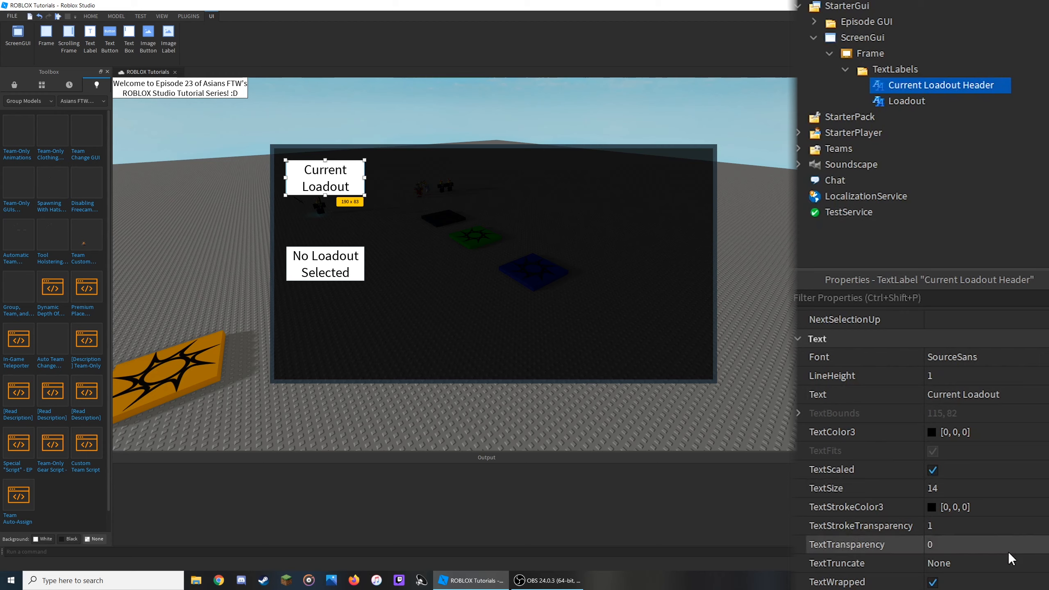
left_click(932, 432)
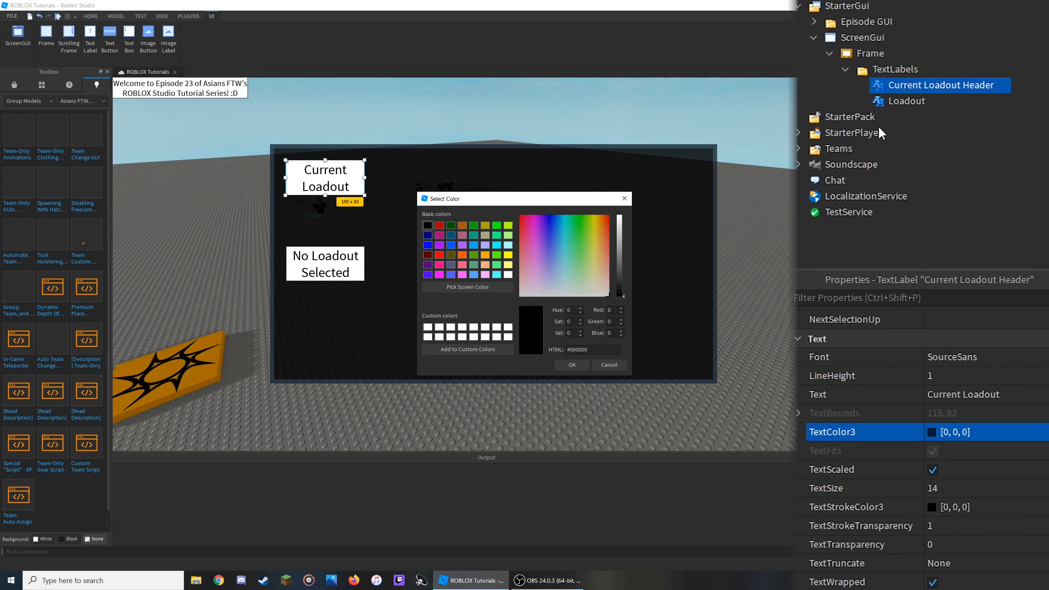
left_click(485, 236)
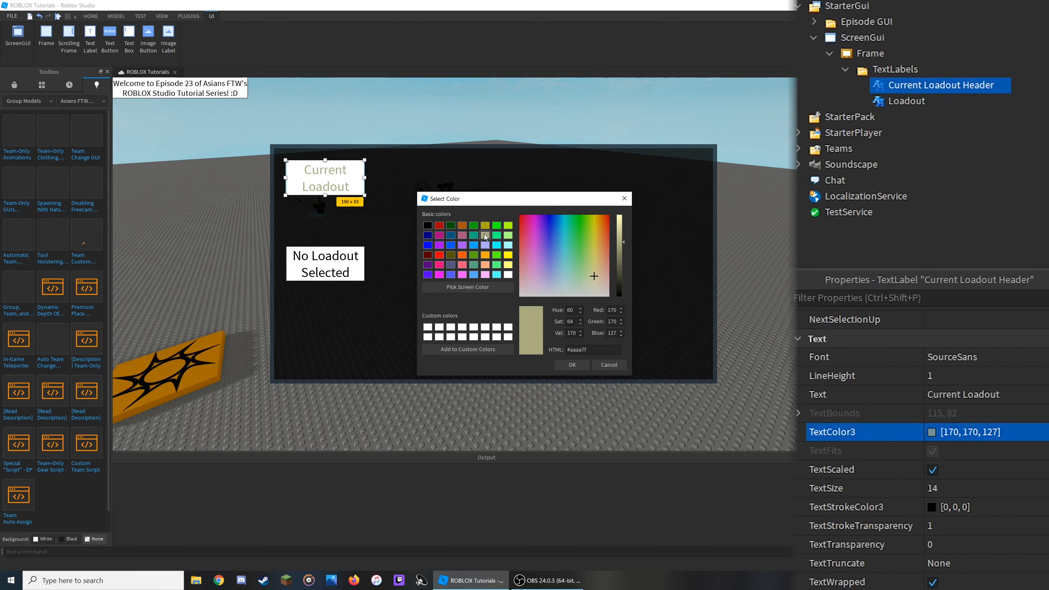
left_click(572, 365)
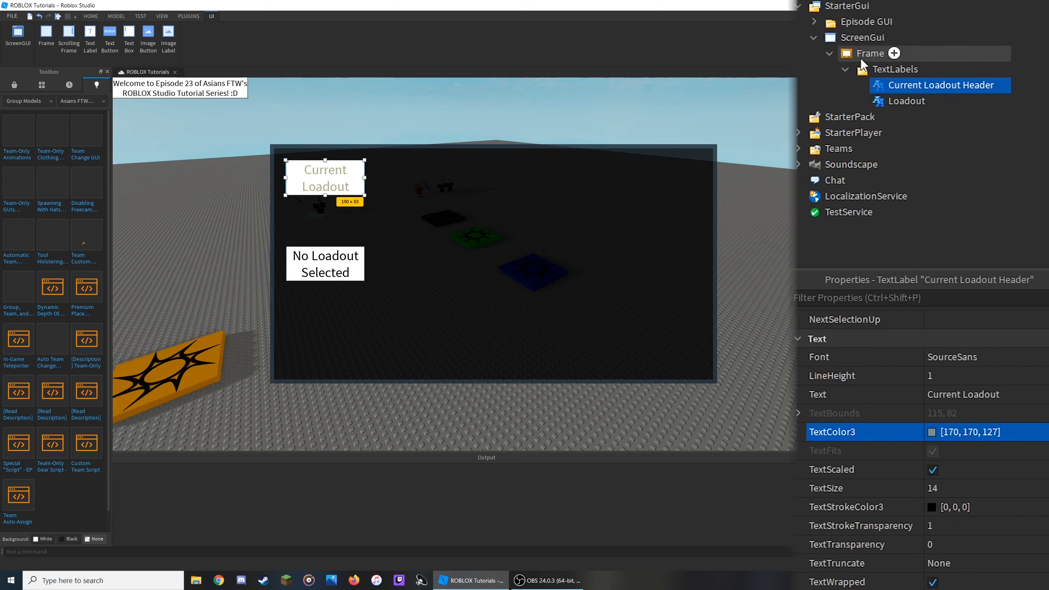
- Set the header's text stroke transparency to 0.2
left_click(1017, 523)
type("0.3")
key("Return")
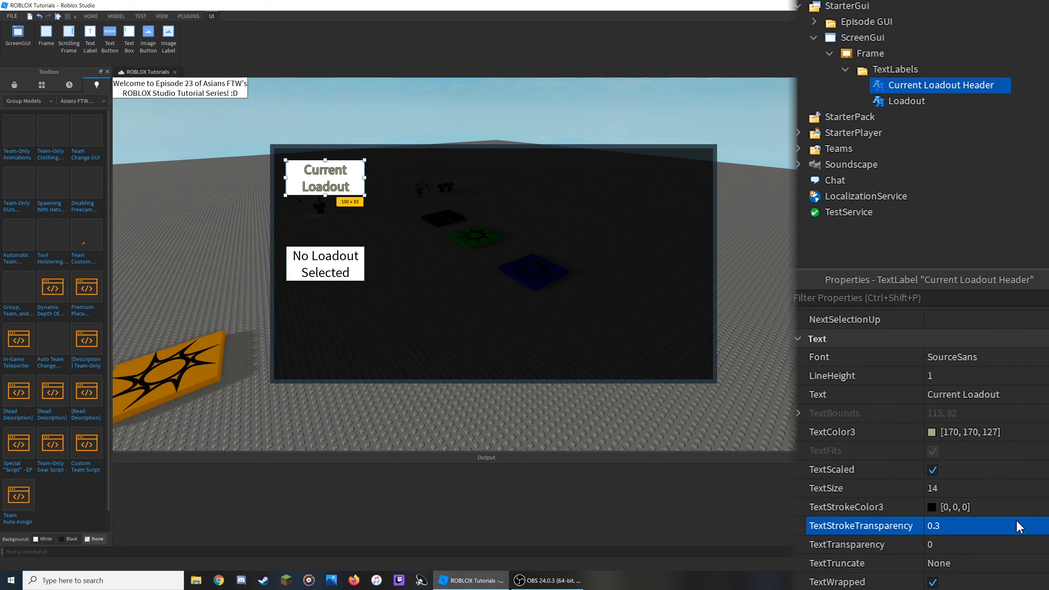
left_click(1017, 521)
type("0.2")
key("Return")
- Insert a TextButton into the Frame and move it to the middle of the frame
left_click(846, 69)
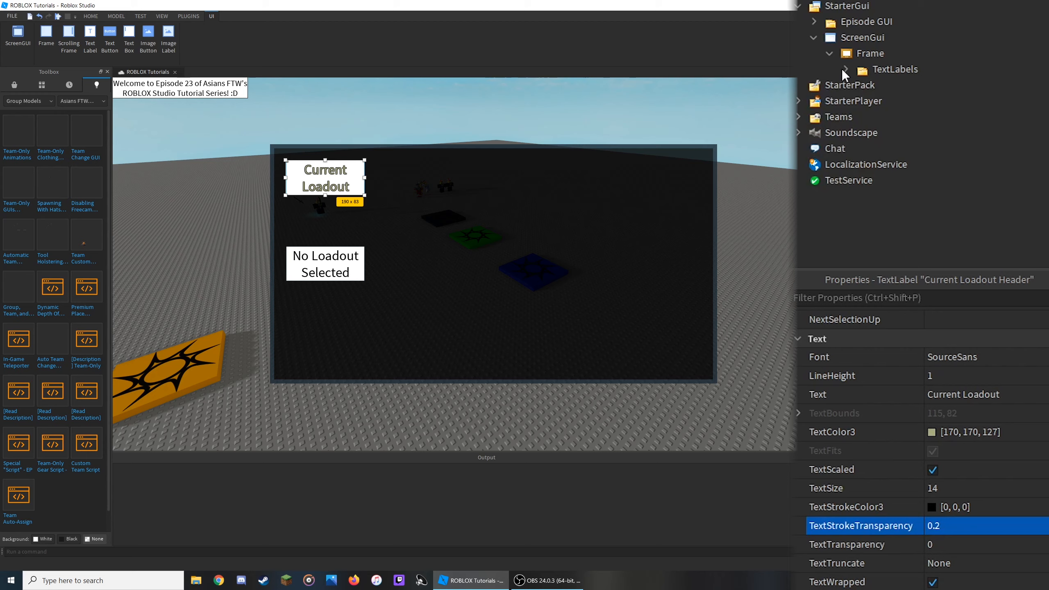
left_click(895, 53)
left_click(867, 139)
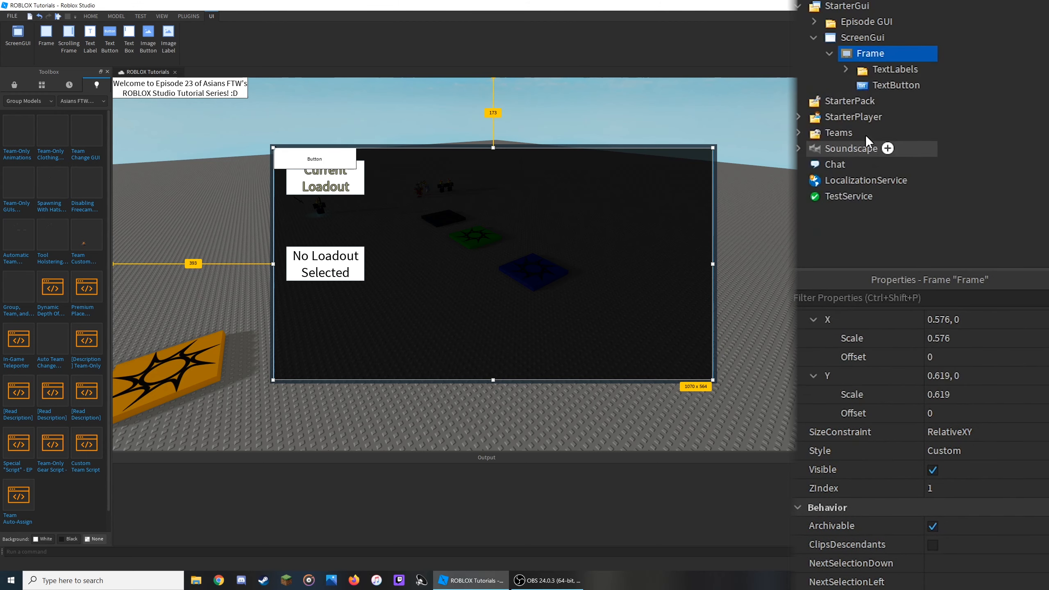
left_click(873, 81)
left_click_drag(330, 161, 543, 262)
- Set the button's size to 0.1 scale on both X and Y
scroll(954, 478, "down", 7)
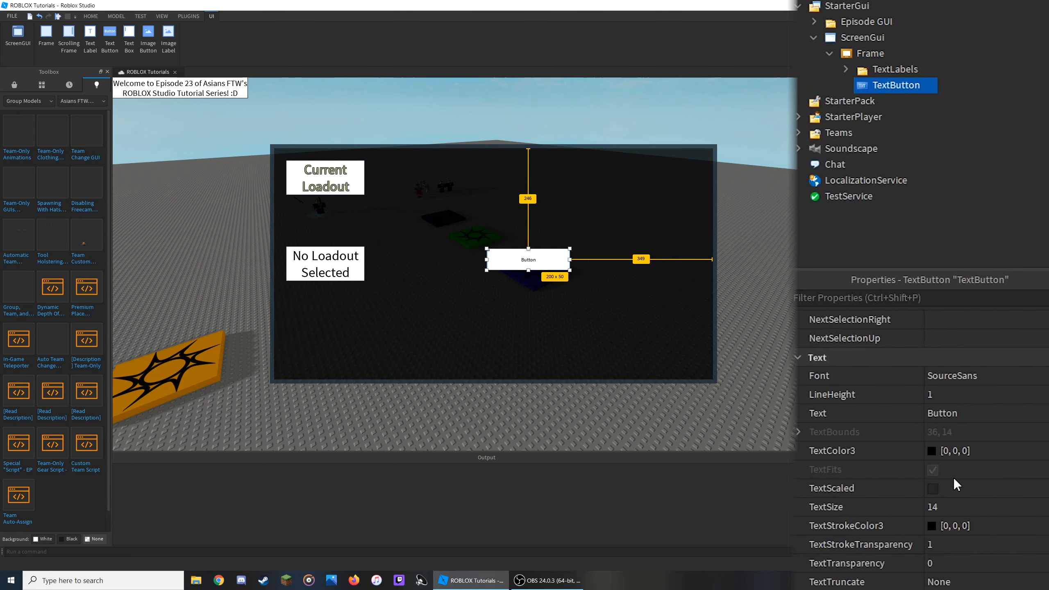
scroll(954, 478, "up", 6)
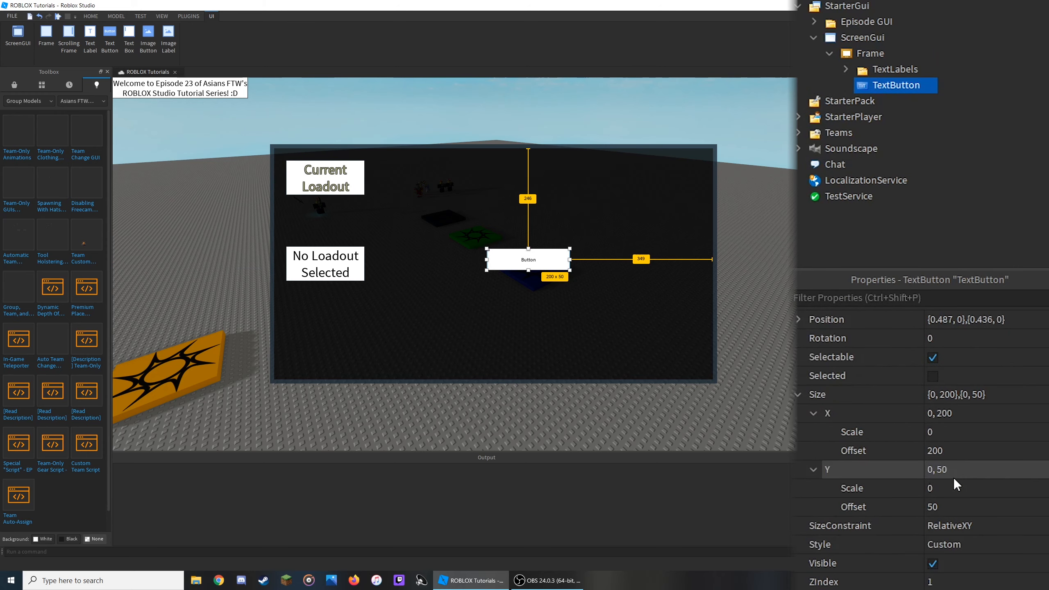
left_click(958, 414)
type("0")
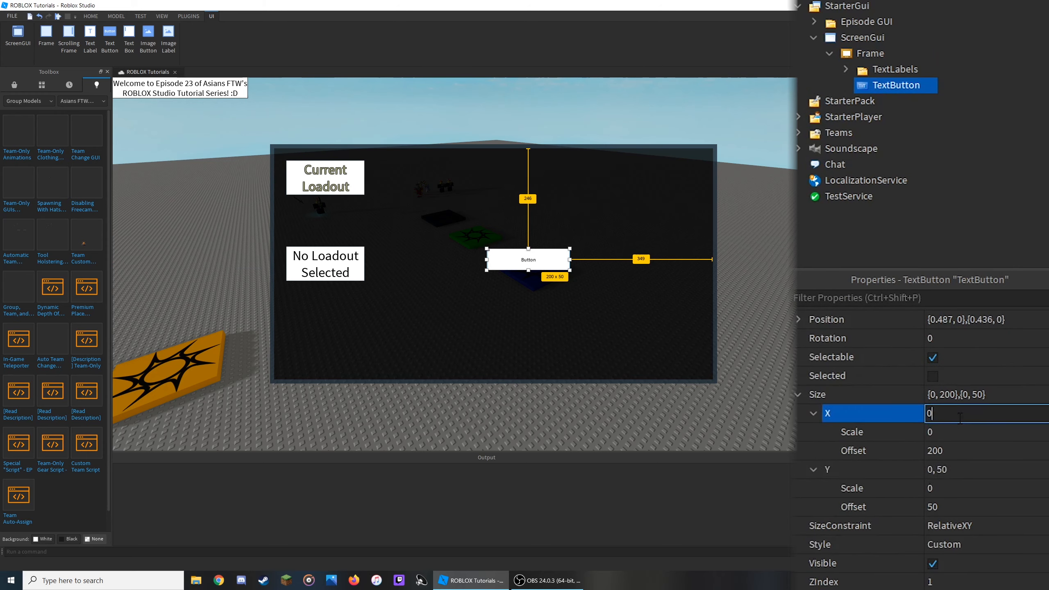
type(".1, 0")
key("Return")
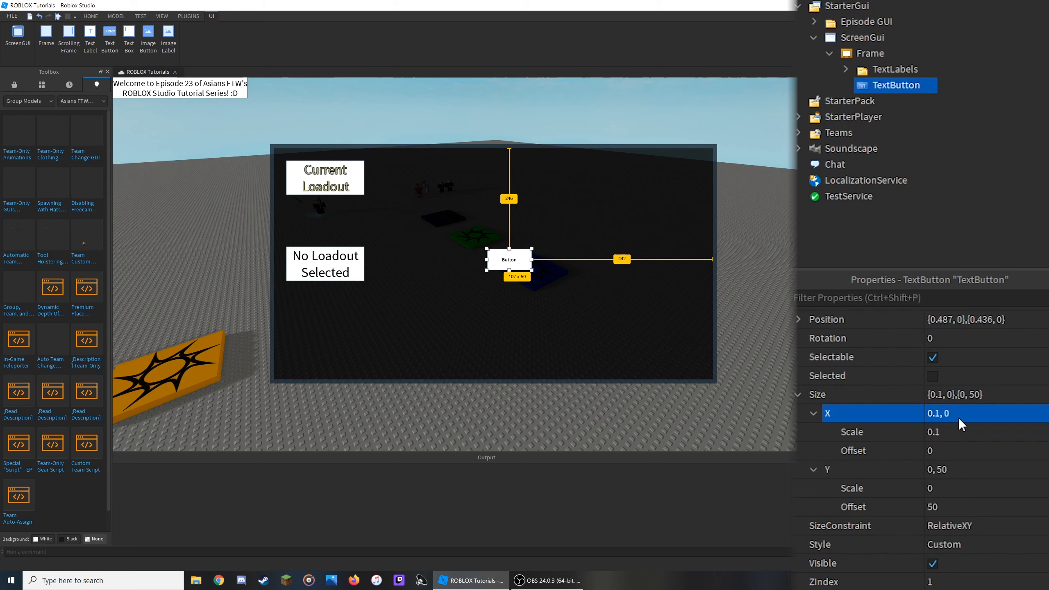
left_click(948, 469)
type("0.1,0")
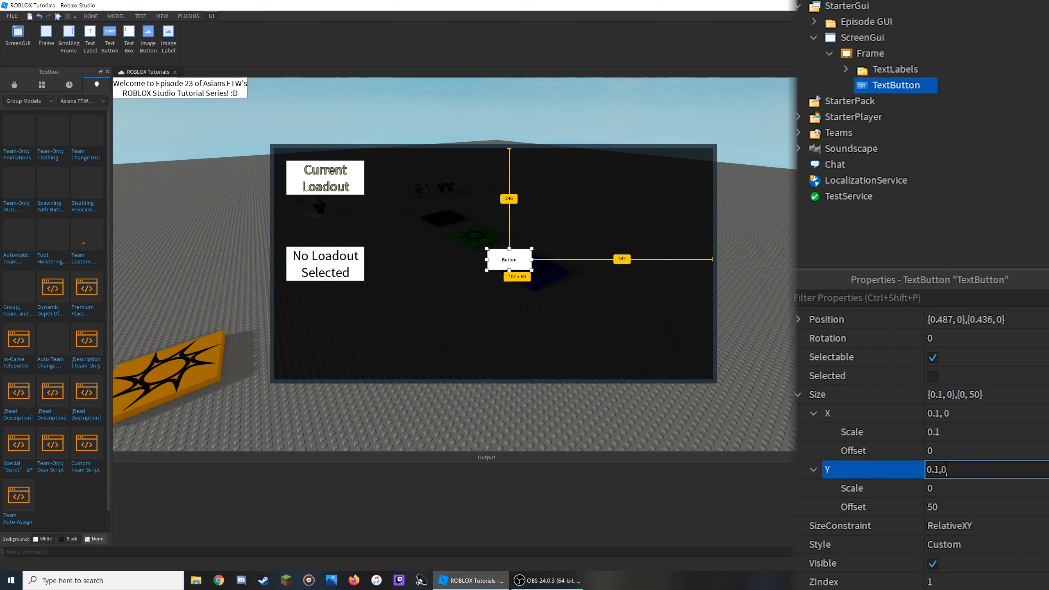
key("Return")
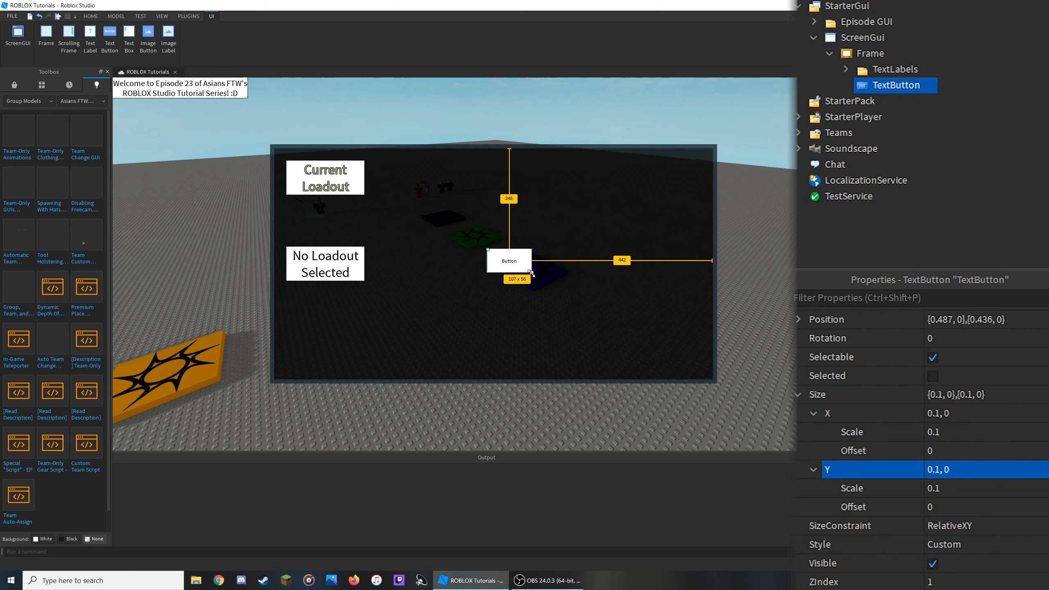
- Resize the button to about 269 x 74 pixels near the frame's top and name it Primary
left_click_drag(531, 273, 490, 187)
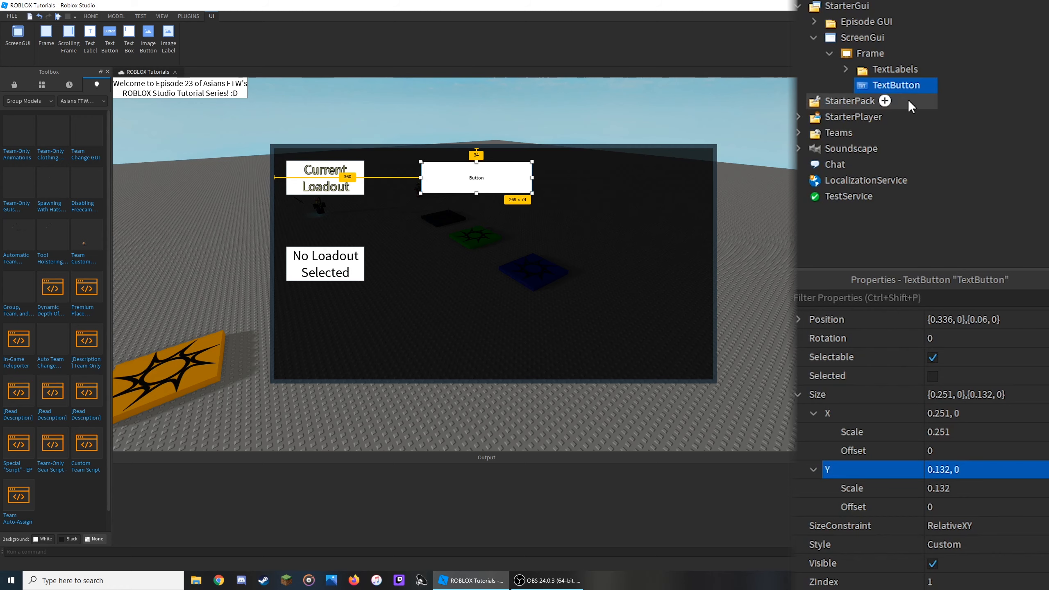
left_click(913, 87)
type("Primary")
key("Return")
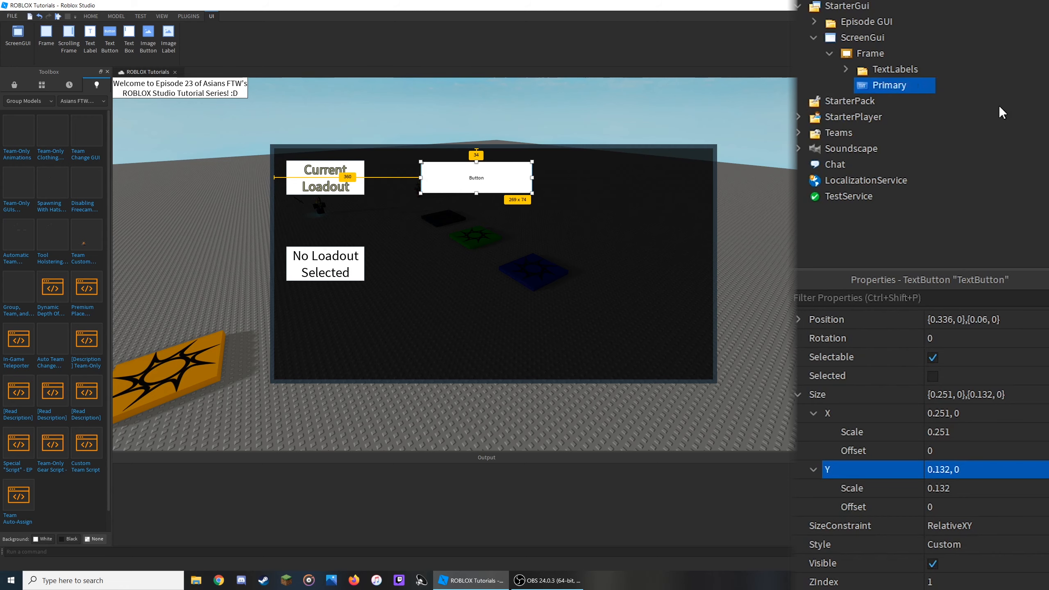
- Enable TextScaled on the button and set its text to Primary
scroll(957, 494, "down", 7)
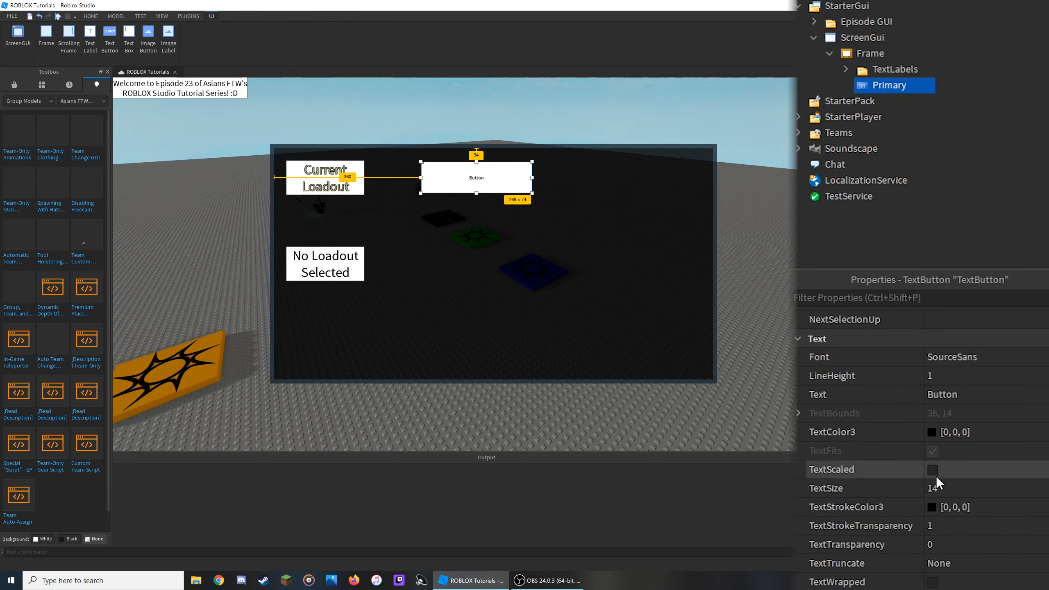
left_click(933, 470)
left_click(942, 395)
type("Primary")
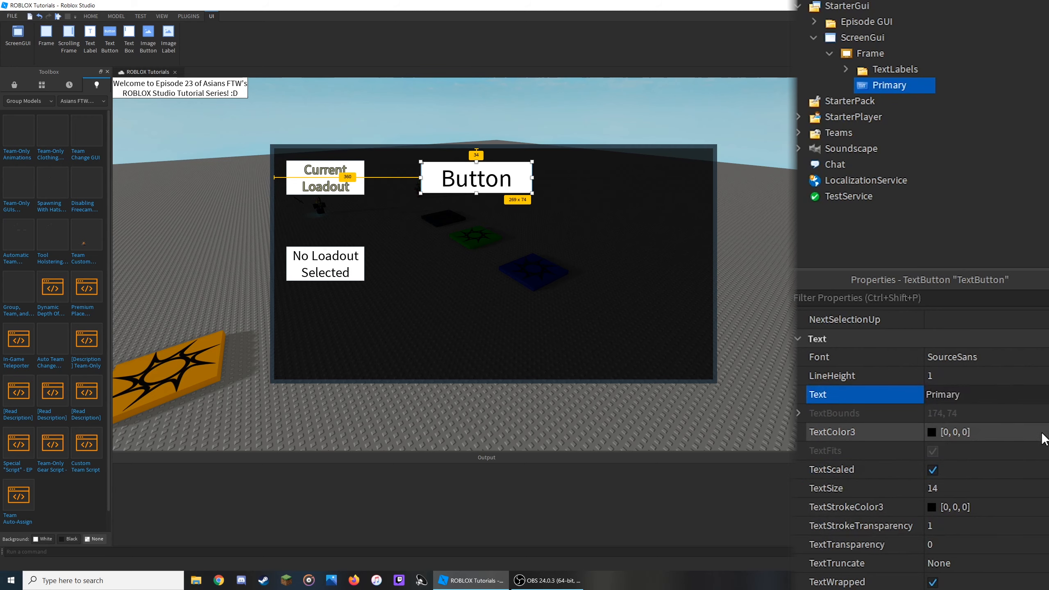
key("Return")
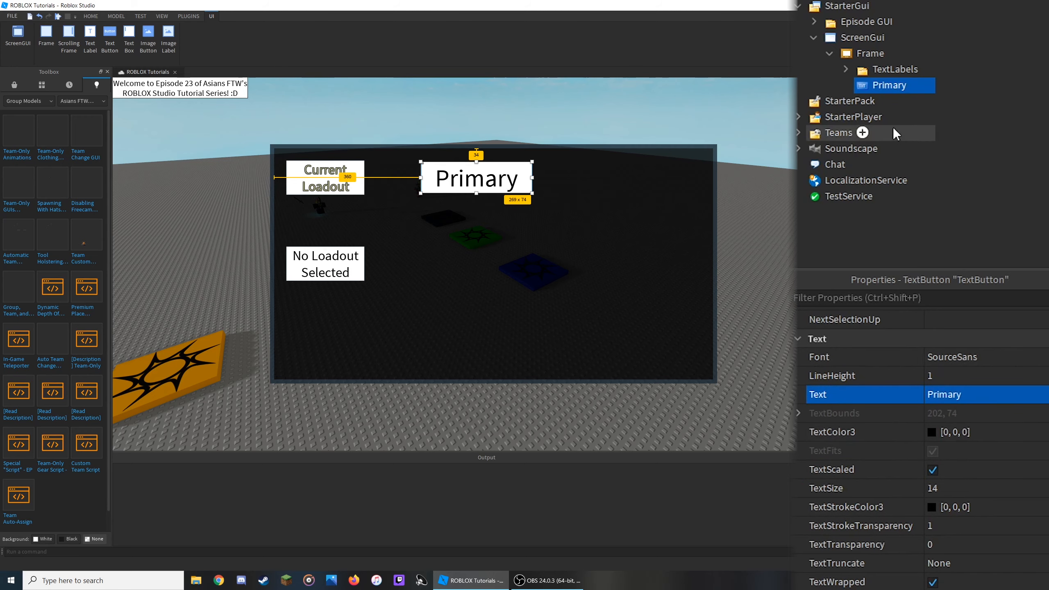
- Rename the button PrimaryButton
key("F2")
type("PrimaryButton")
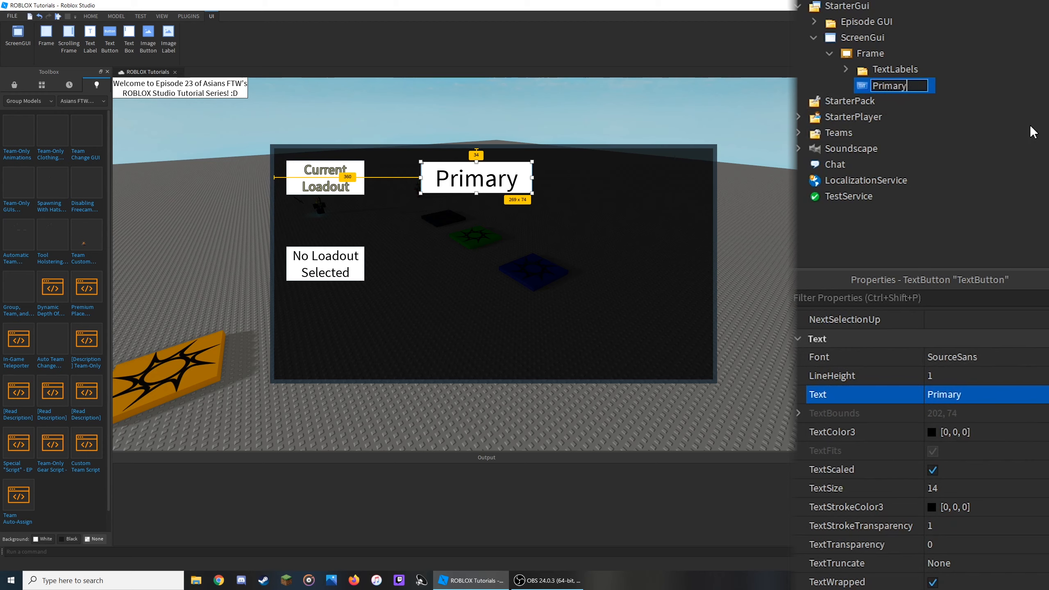
key("Return")
left_click(988, 103)
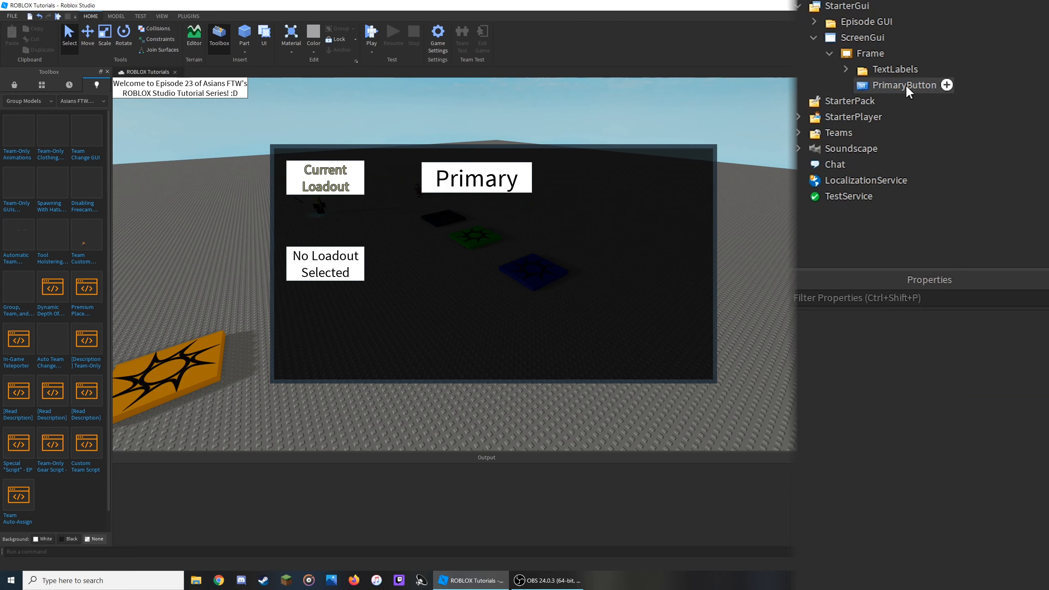
- Duplicate PrimaryButton, place the copy to its right, and name it SecondaryButton
left_click(907, 89)
left_click_drag(470, 182, 619, 183)
key("ctrl+d")
double_click(926, 103)
type("Se")
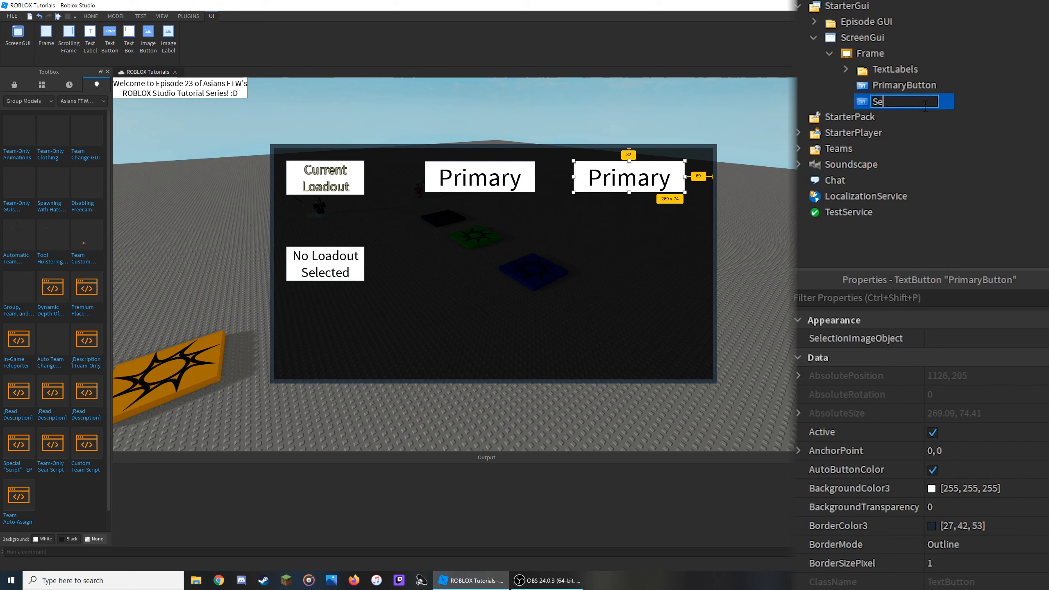
type("condaryButton")
key("Return")
- Set SecondaryButton's text to Secondary
scroll(975, 553, "down", 10)
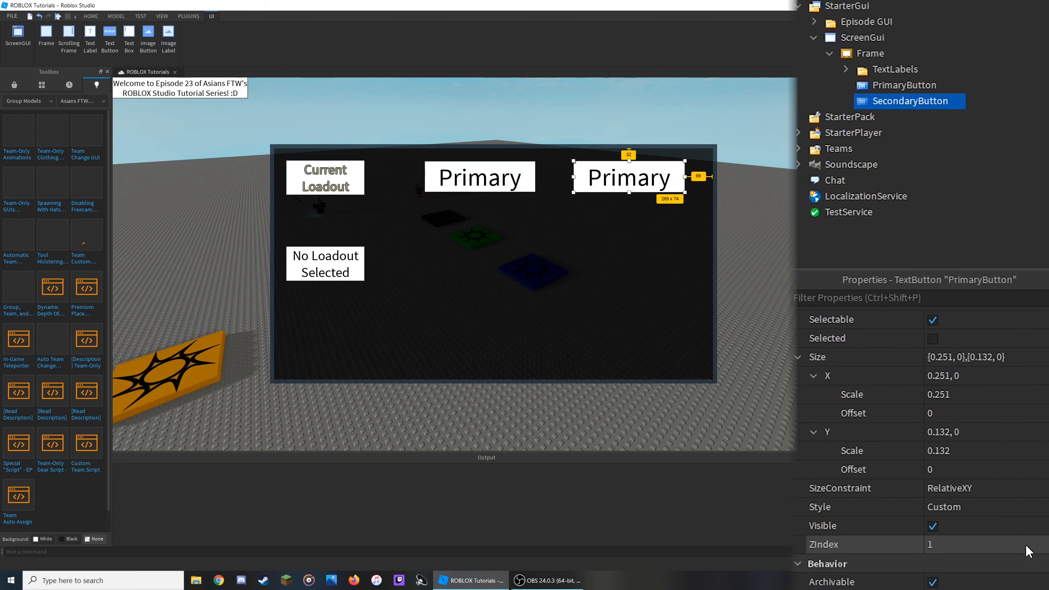
left_click(980, 583)
type("Secondary")
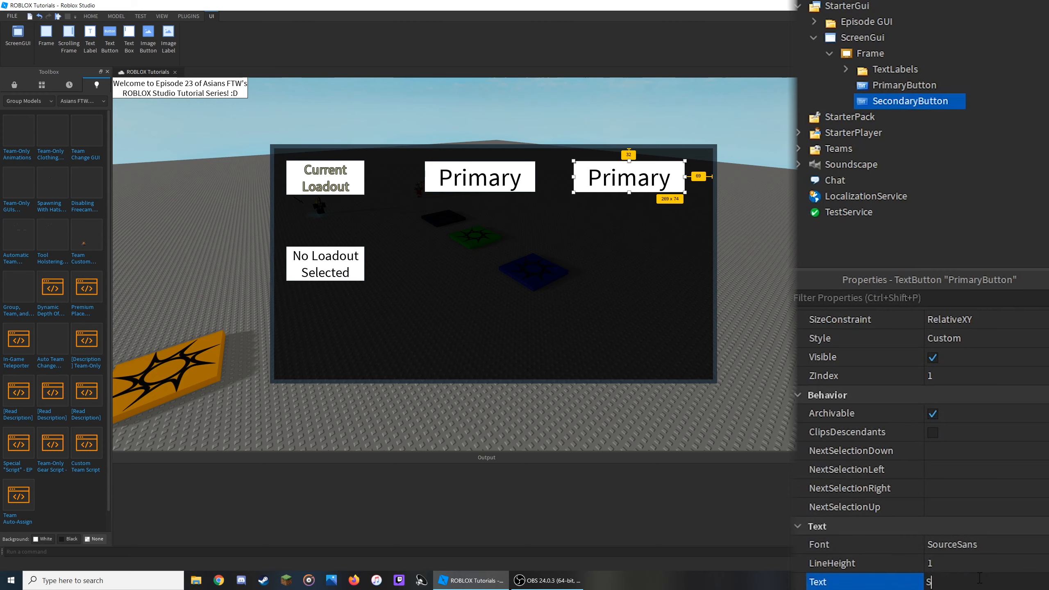
key("Return")
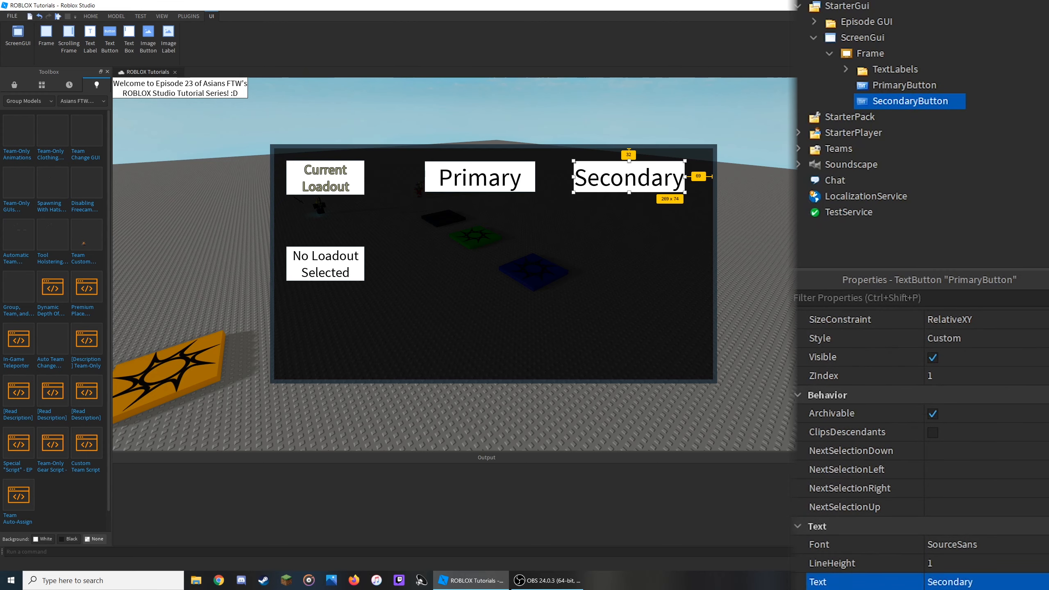
- Duplicate SecondaryButton and place the copy below the buttons, widened to about 516 x 74 pixels
left_click(910, 102)
key("ctrl+d")
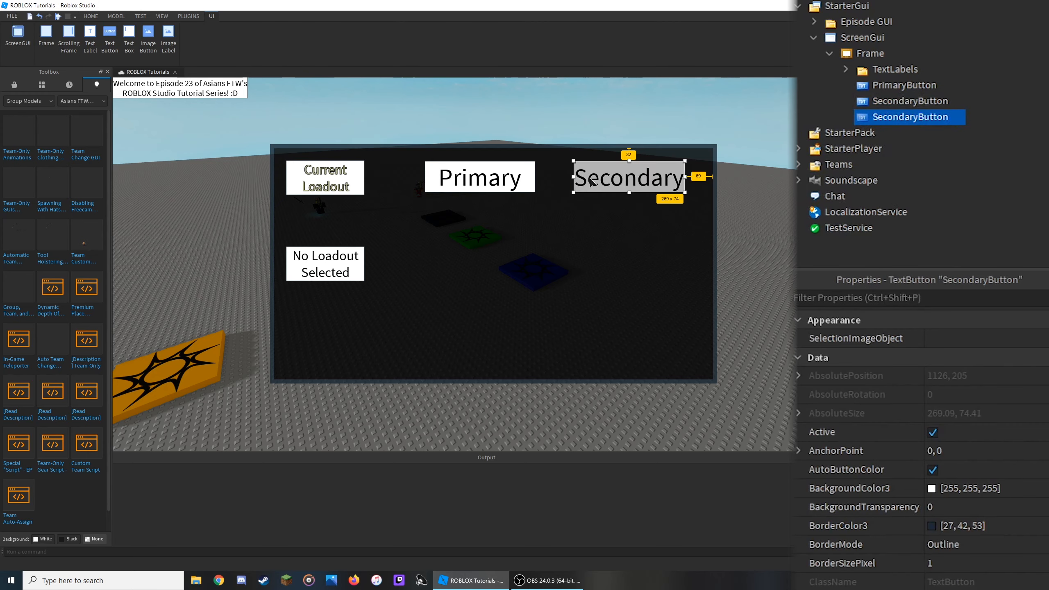
left_click_drag(635, 183, 447, 263)
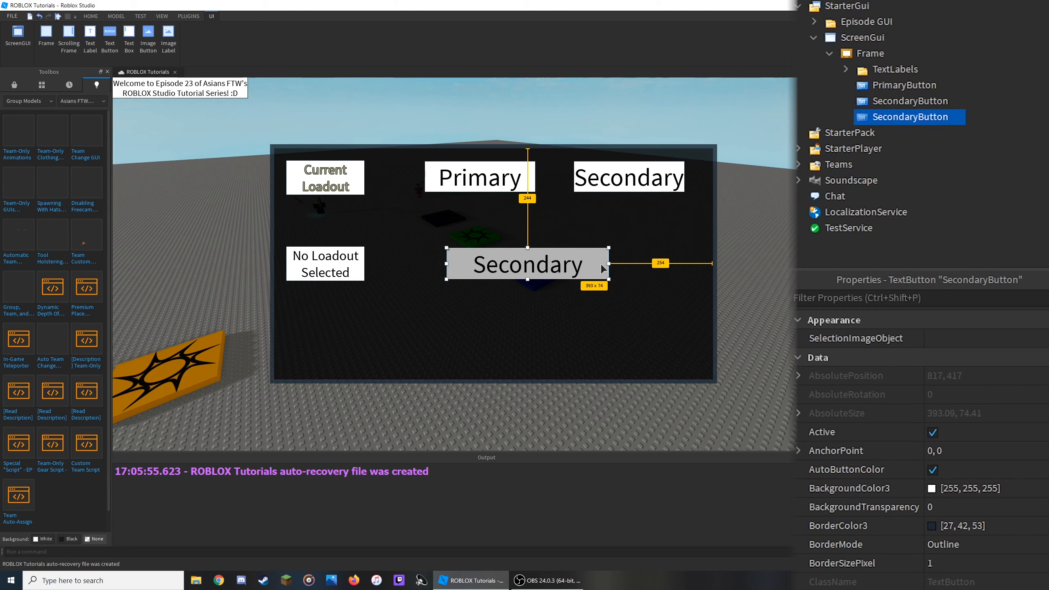
left_click_drag(609, 263, 661, 263)
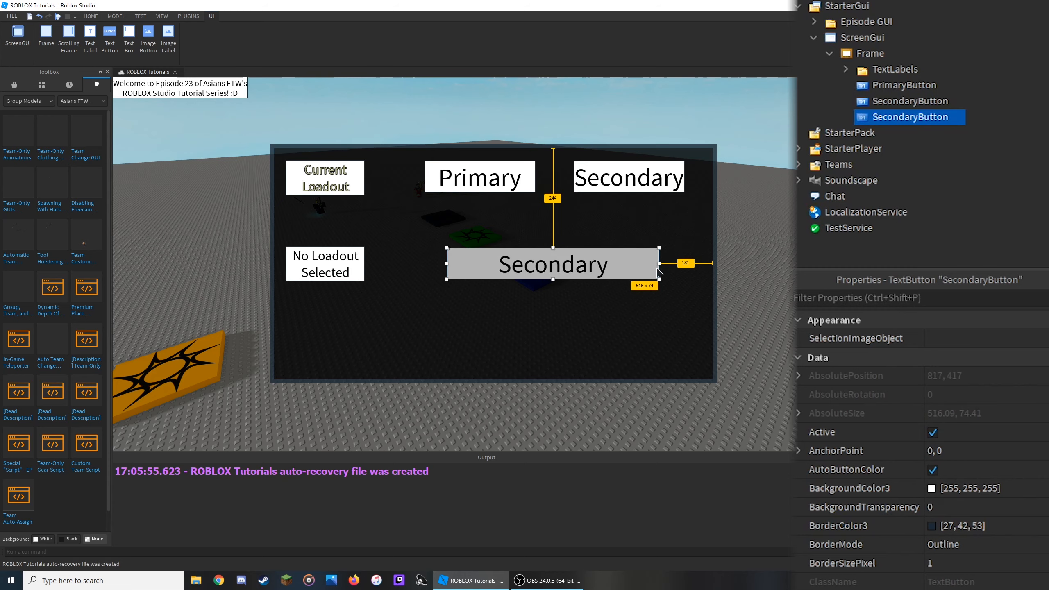
- Rename the new button Swordsman and set its text to Swordsman
left_click(946, 122)
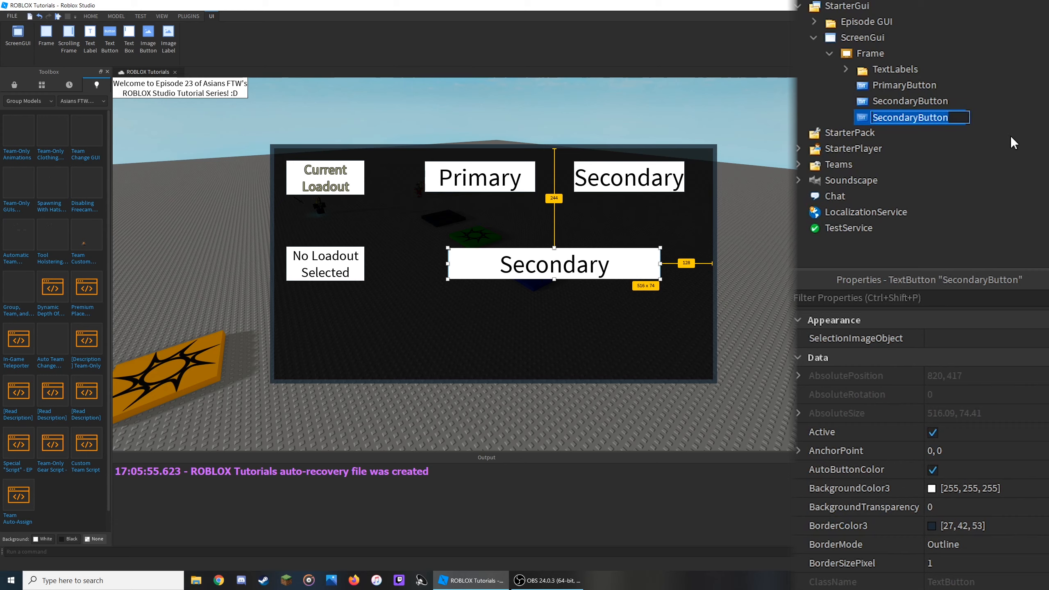
type("Swordsman")
key("Return")
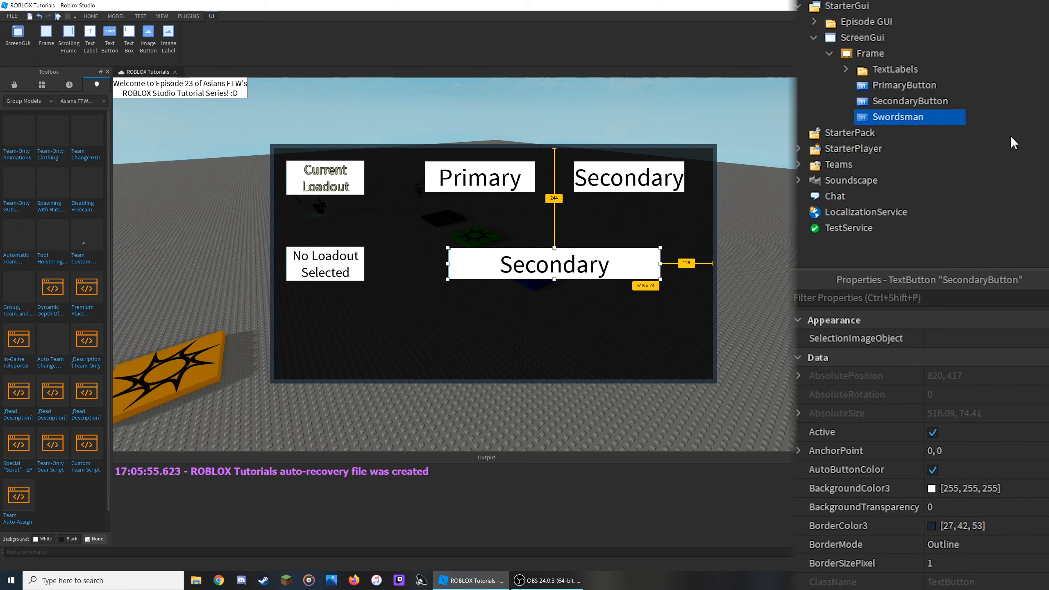
scroll(1011, 562, "down", 10)
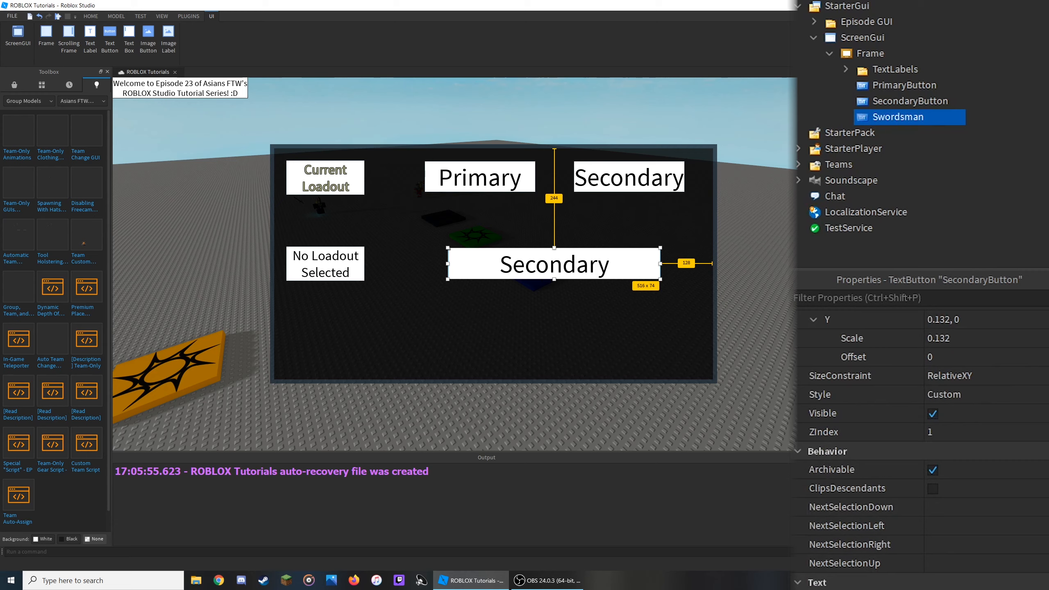
key("Return")
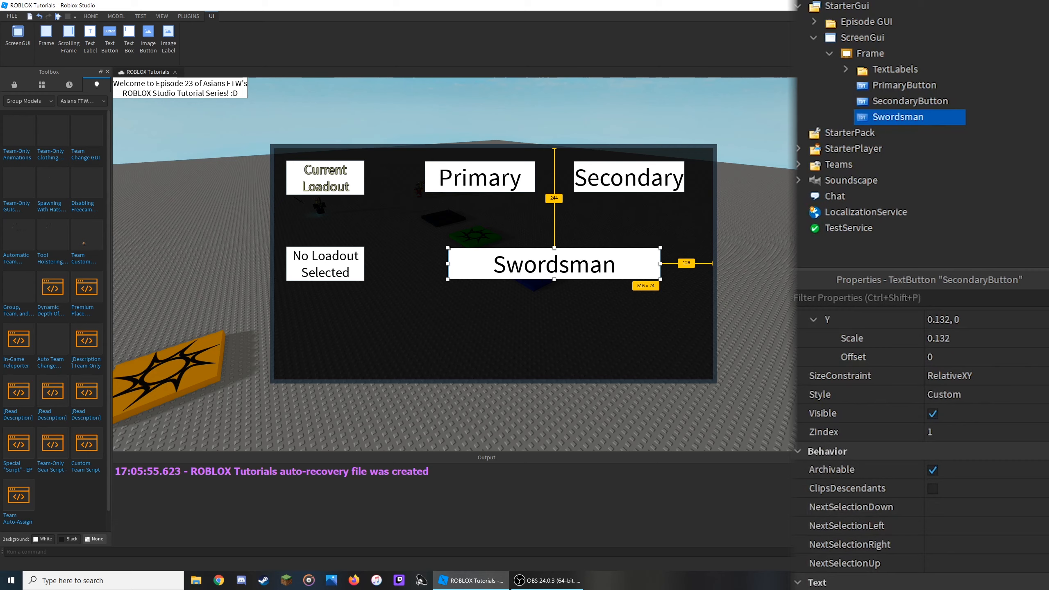
- Duplicate the Swordsman button and place the copy directly below it
scroll(943, 425, "down", 5)
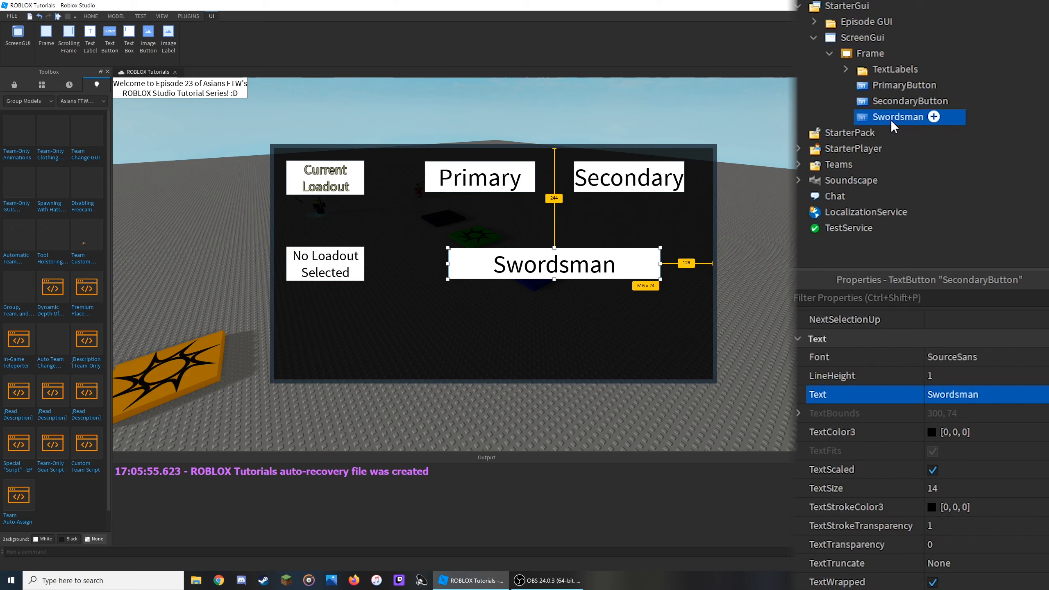
left_click(979, 117)
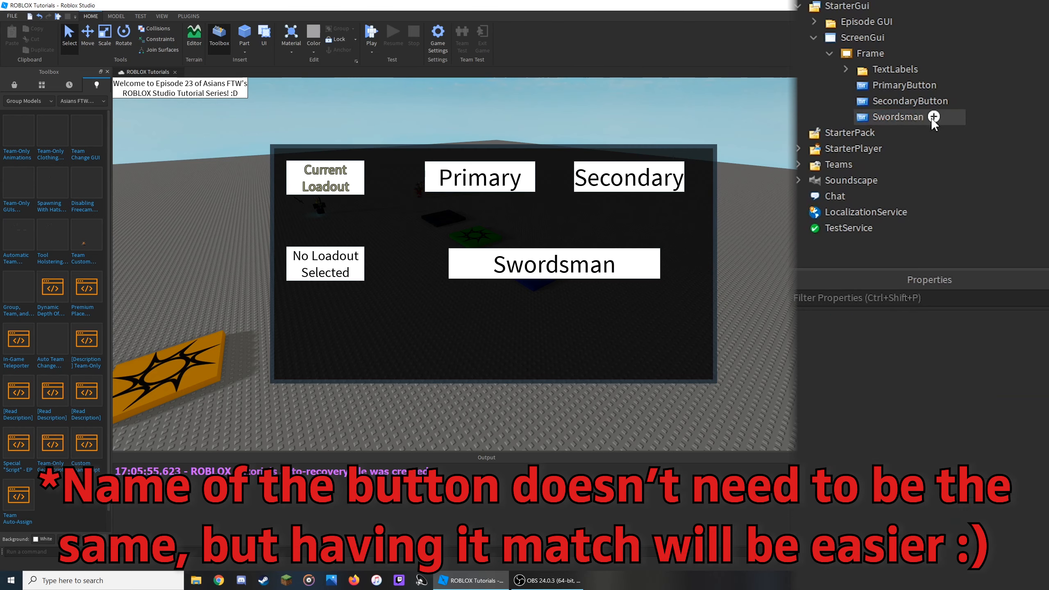
left_click(917, 118)
key("ctrl+d")
left_click_drag(549, 273, 549, 336)
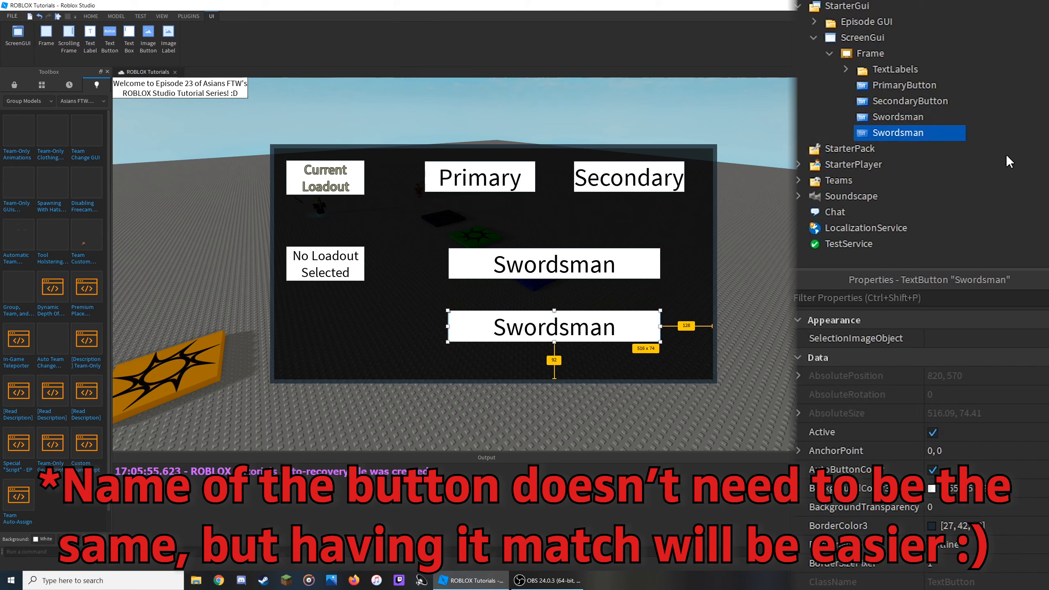
- Rename the new button Brickbattler and set its text to Brickbattler
key("F2")
type("Brickbattler")
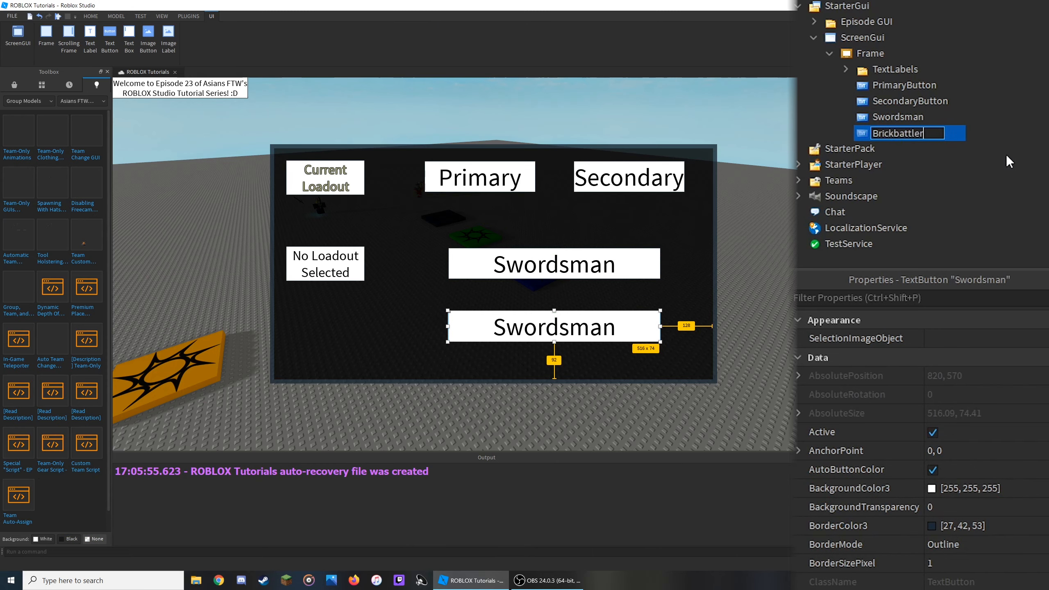
key("Return")
scroll(992, 413, "down", 10)
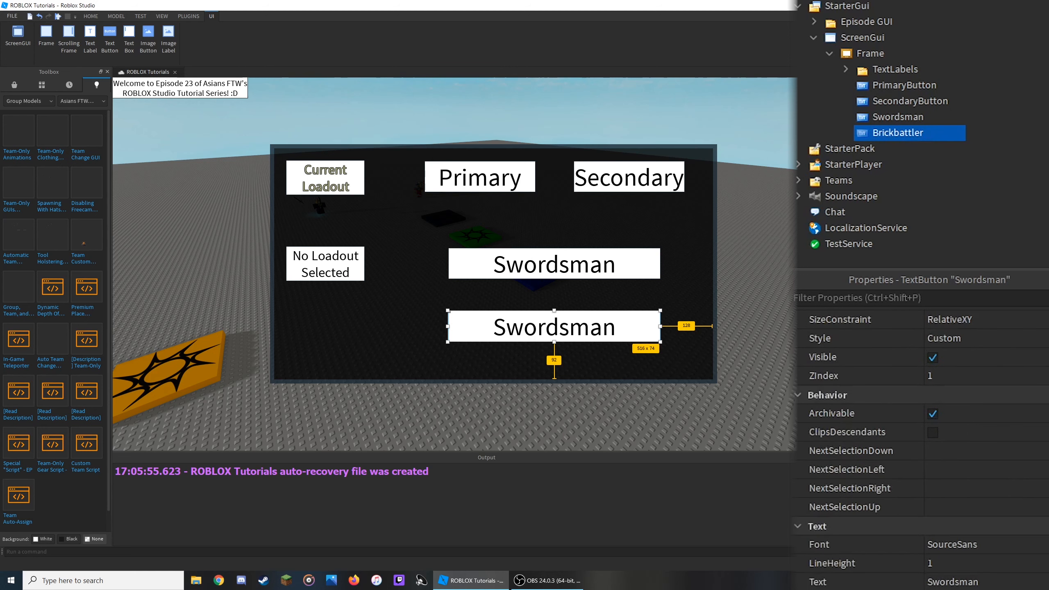
left_click(1019, 582)
type("Brickbattler")
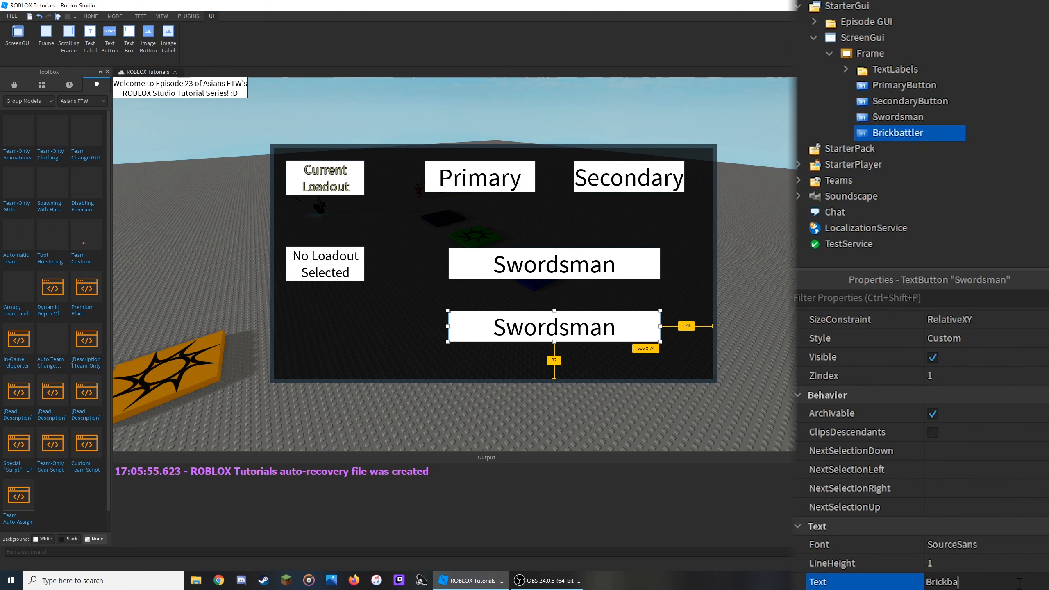
key("Return")
left_click(1020, 147)
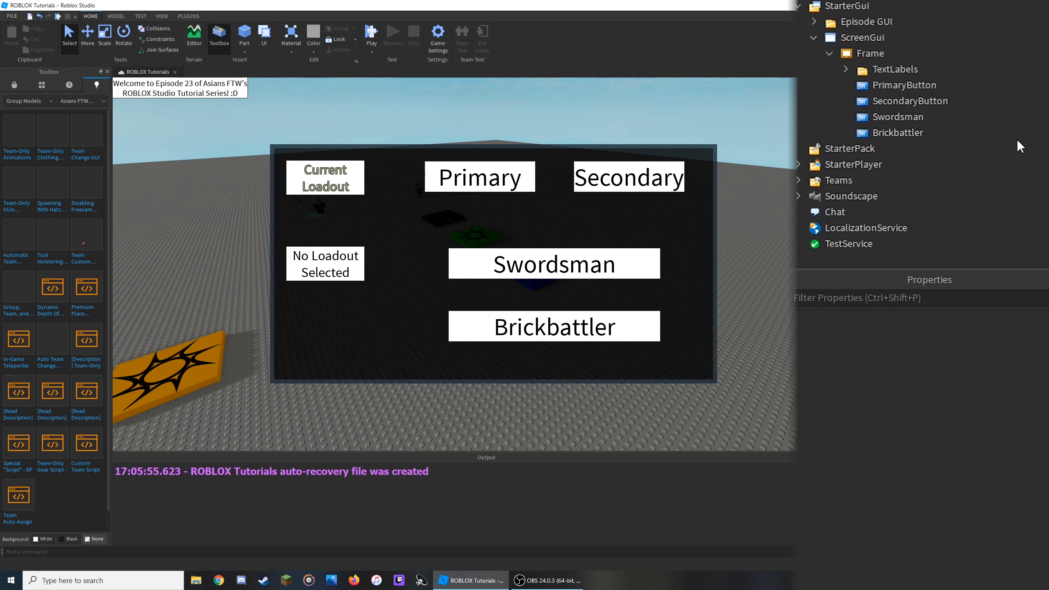
- Insert a new TextButton into ScreenGui and move it to the left of the frame
left_click(872, 41)
left_click(894, 38)
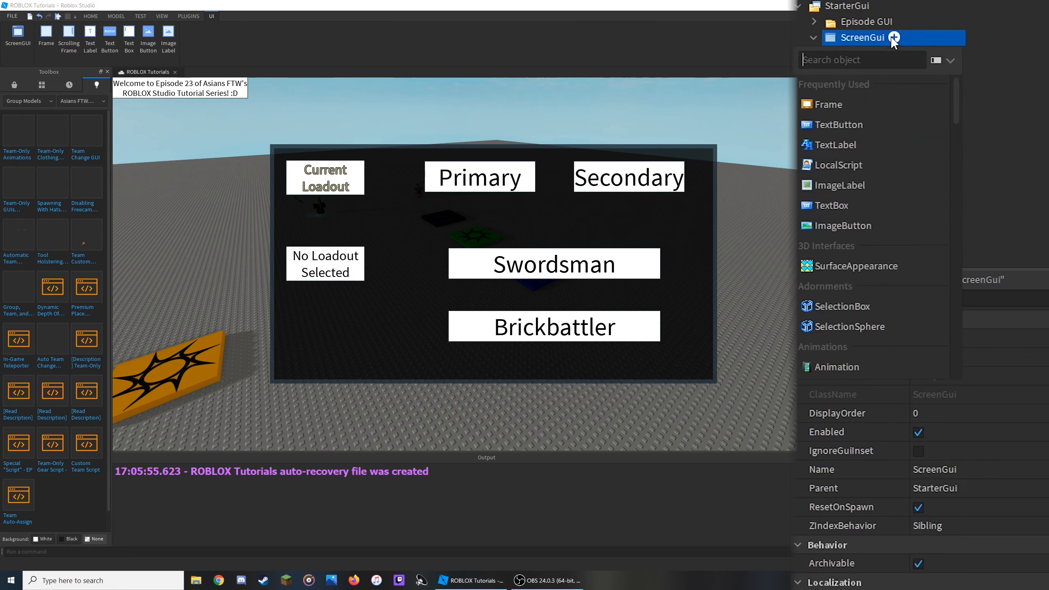
left_click(862, 125)
left_click(875, 150)
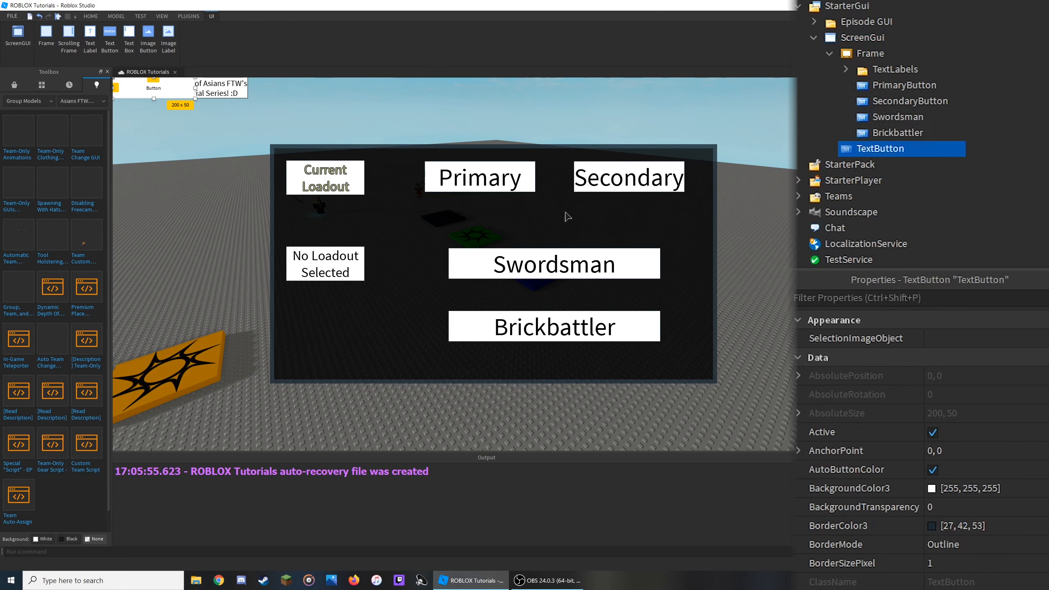
left_click_drag(145, 94, 154, 280)
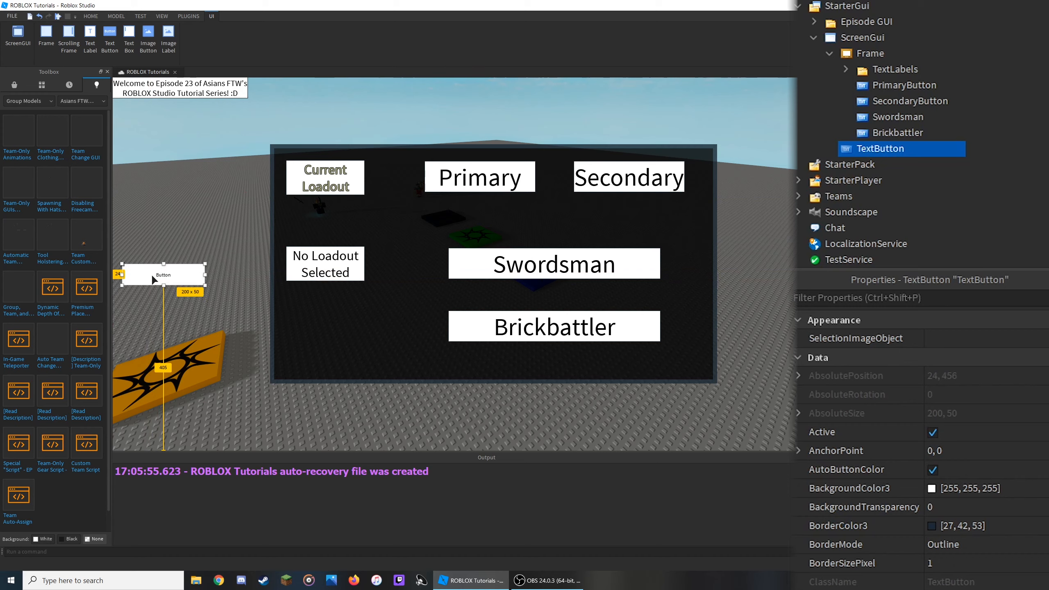
- Set the new button's size to 0.1 scale and 0 offset for both X and Y
scroll(1026, 532, "down", 8)
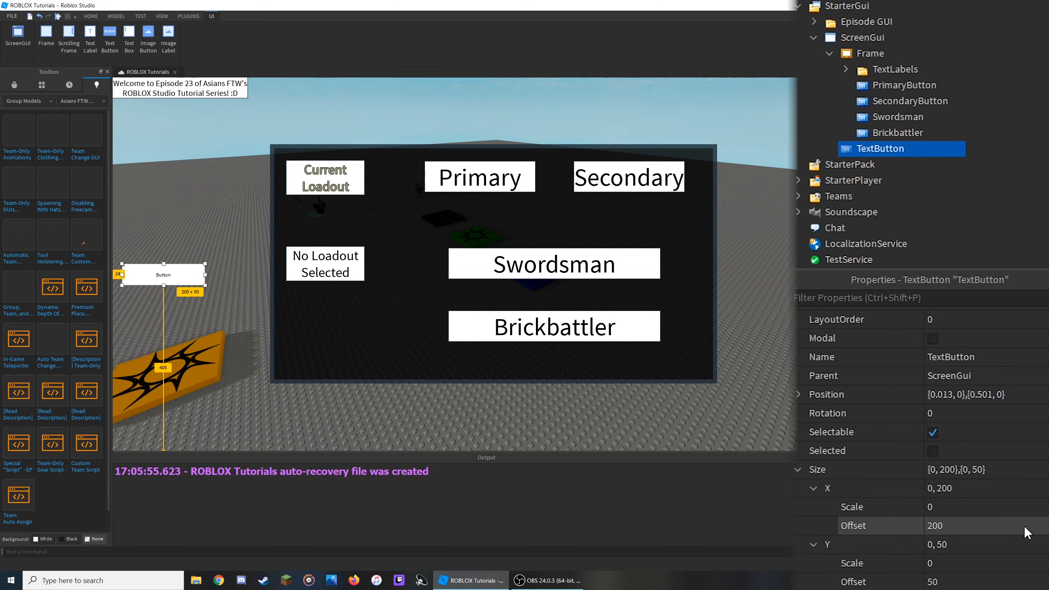
scroll(1026, 532, "up", 2)
left_click(984, 420)
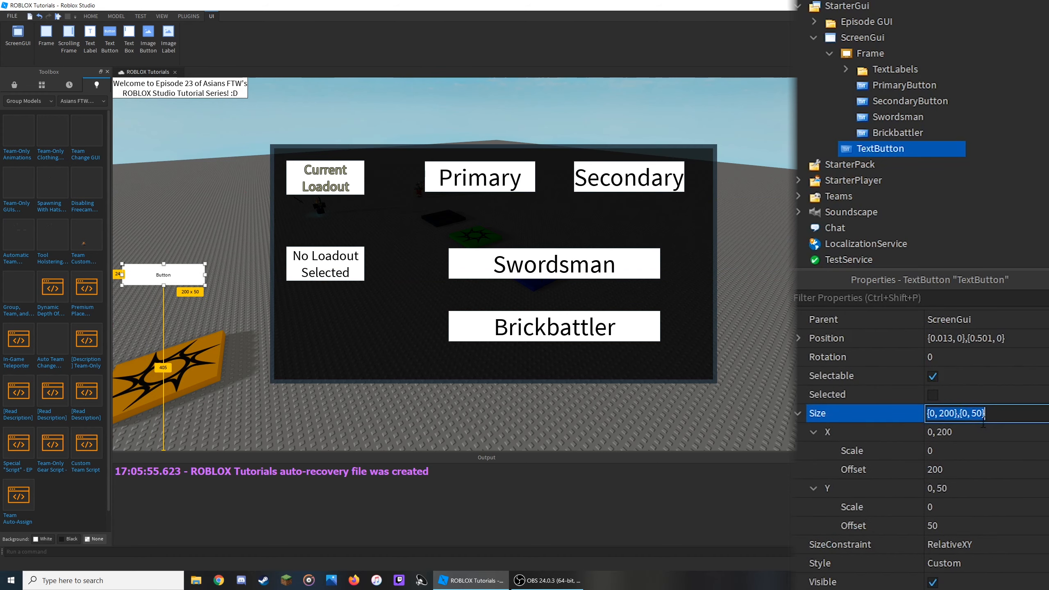
left_click(984, 433)
type("0,")
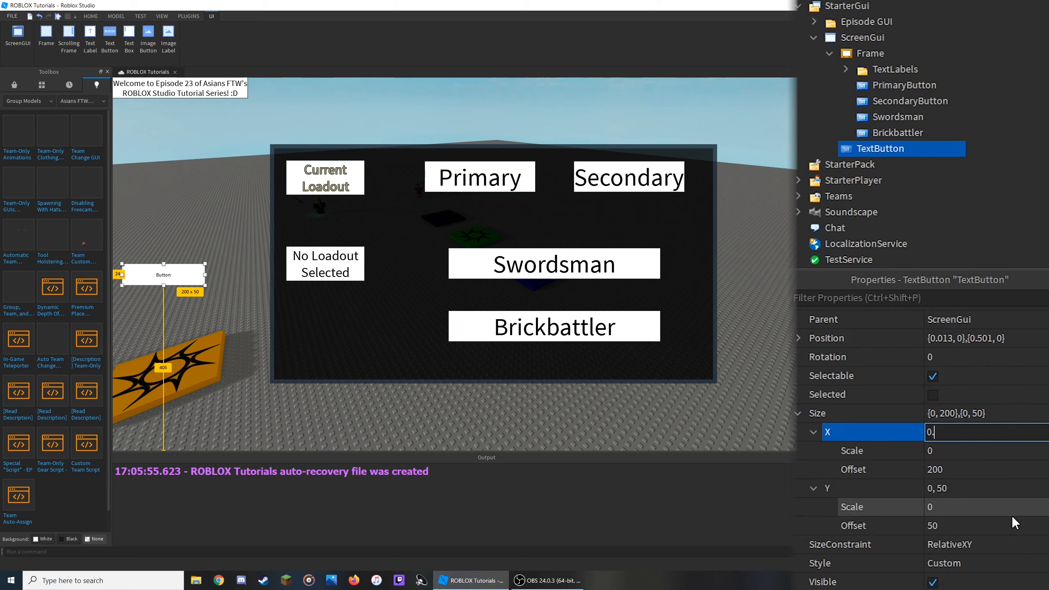
type("1,0")
key("Return")
left_click(1013, 512)
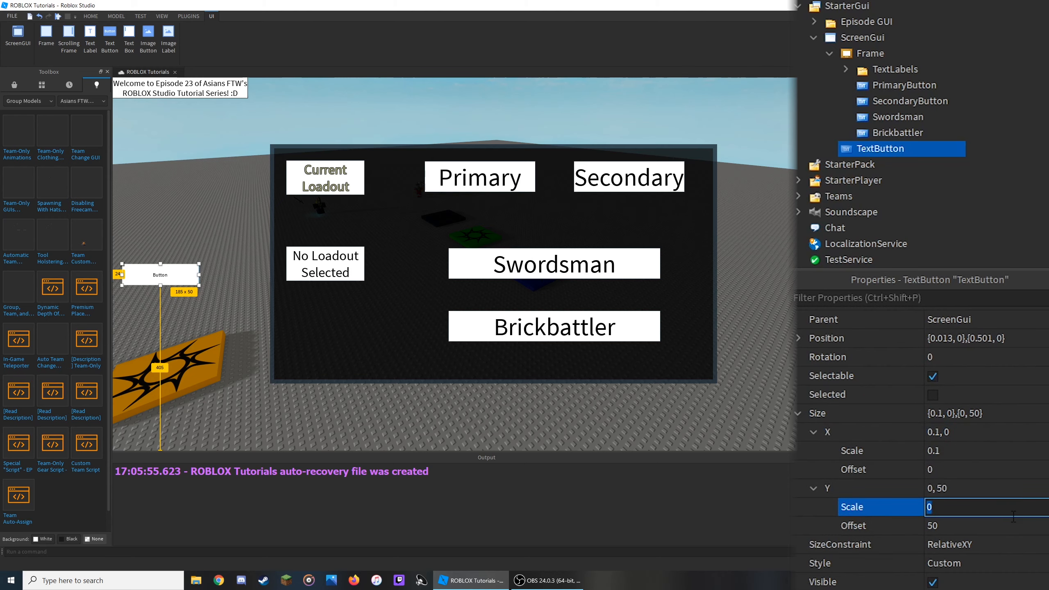
left_click(998, 490)
type("0.1, 0")
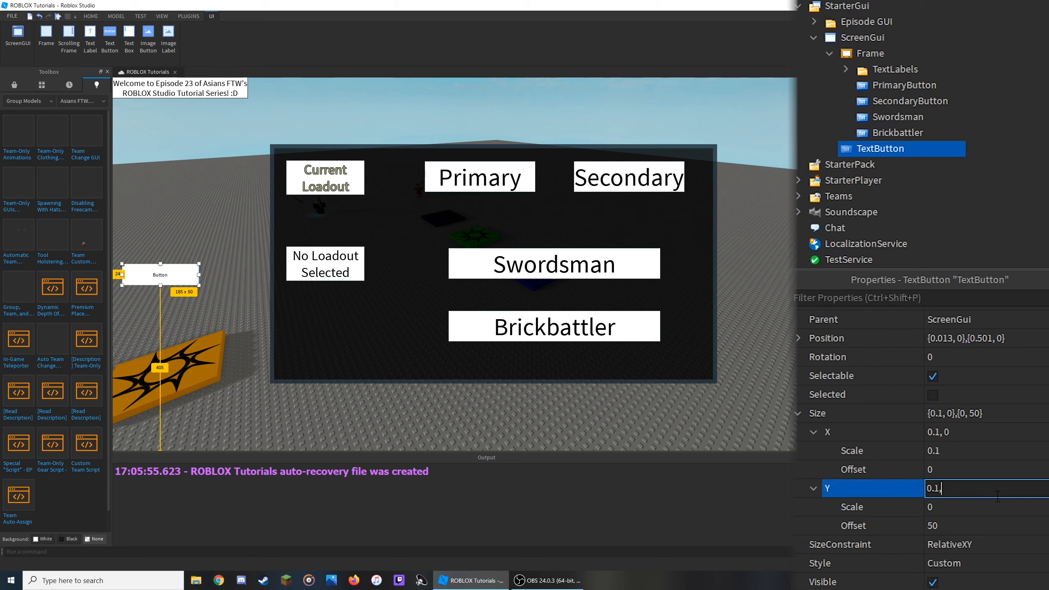
key("Return")
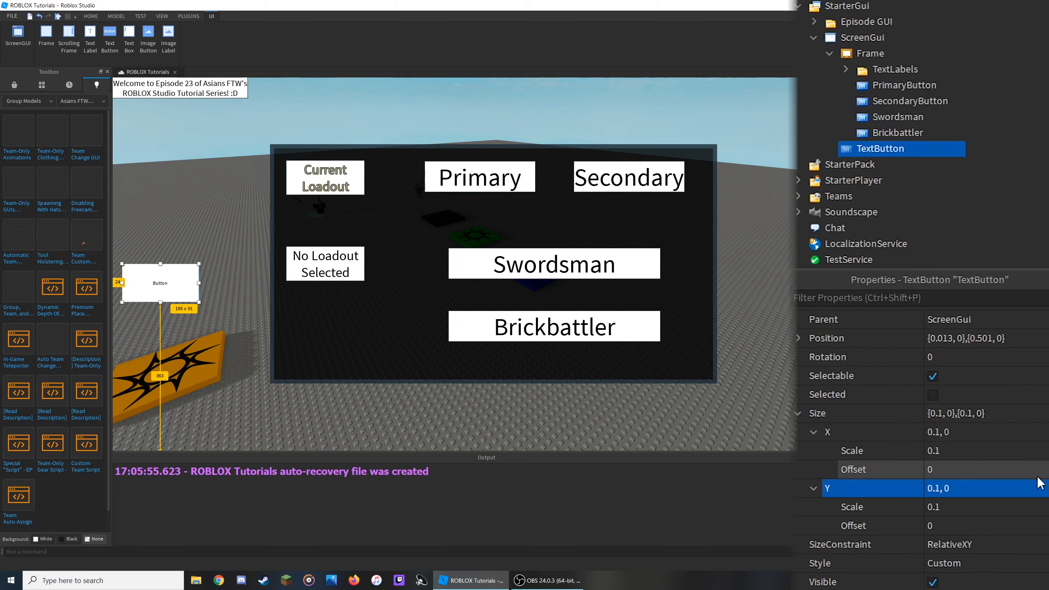
- Set the new button's text to Change Loadouts with text scaling enabled, and nudge the button slightly upward
scroll(1004, 513, "down", 5)
left_click(1006, 527)
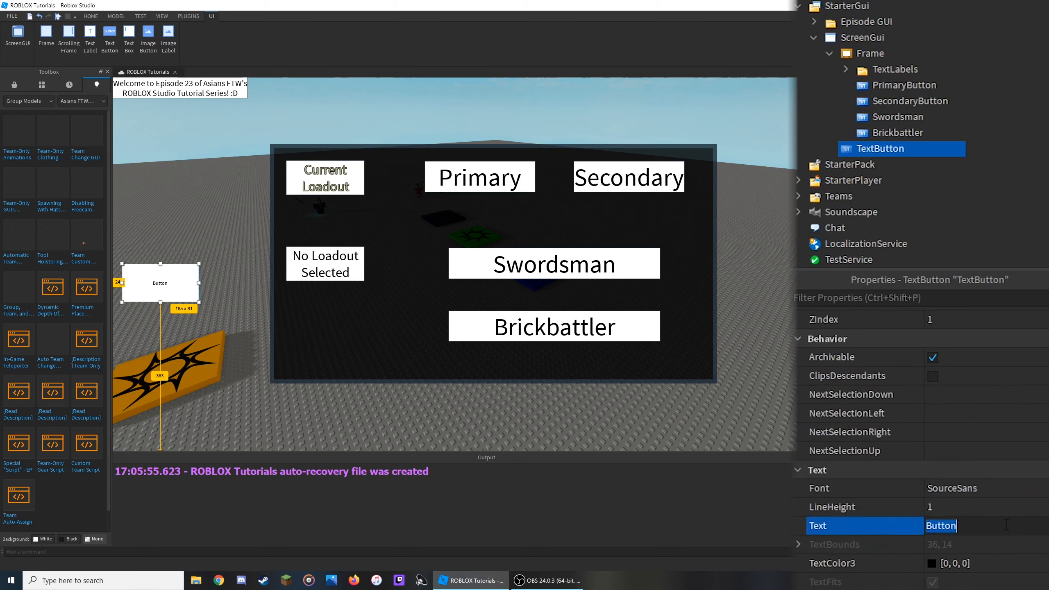
type("Change Loadouts")
key("Return")
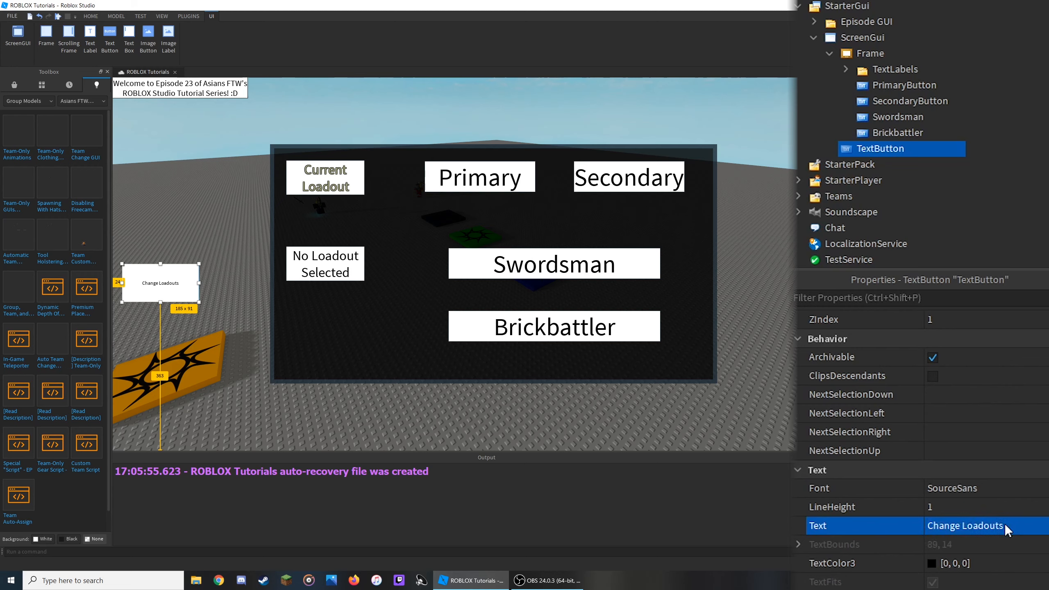
left_click(933, 589)
left_click_drag(147, 306, 153, 286)
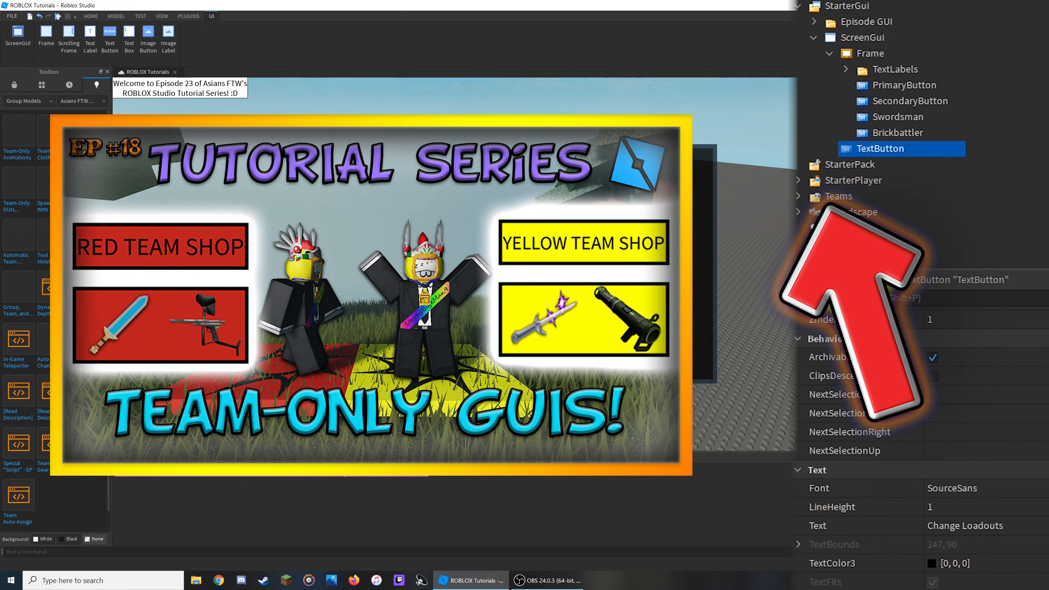
- Rename the new button Menu
left_click(864, 151)
type("Menu")
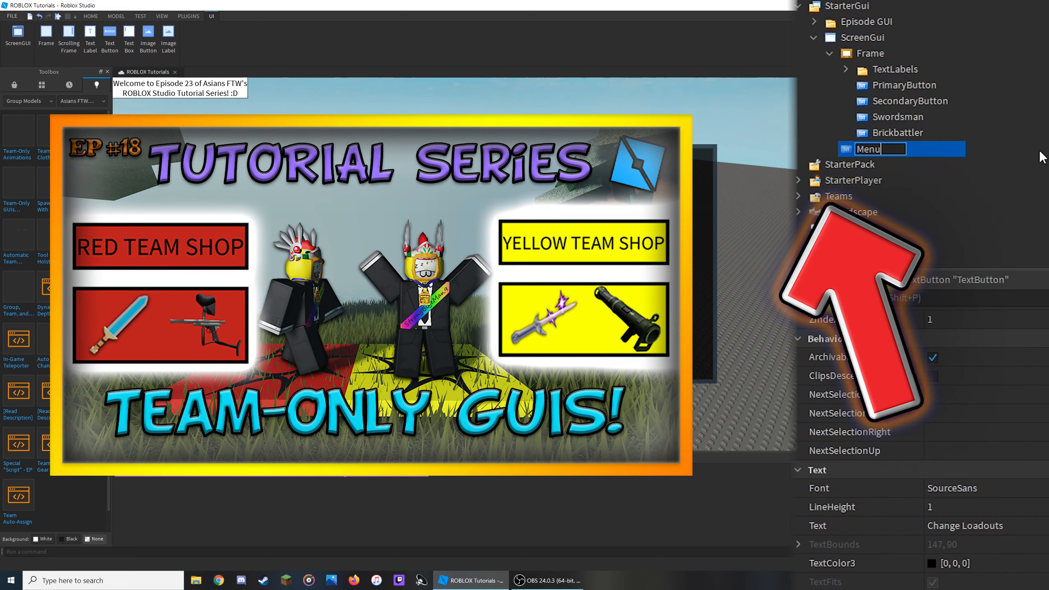
key("Return")
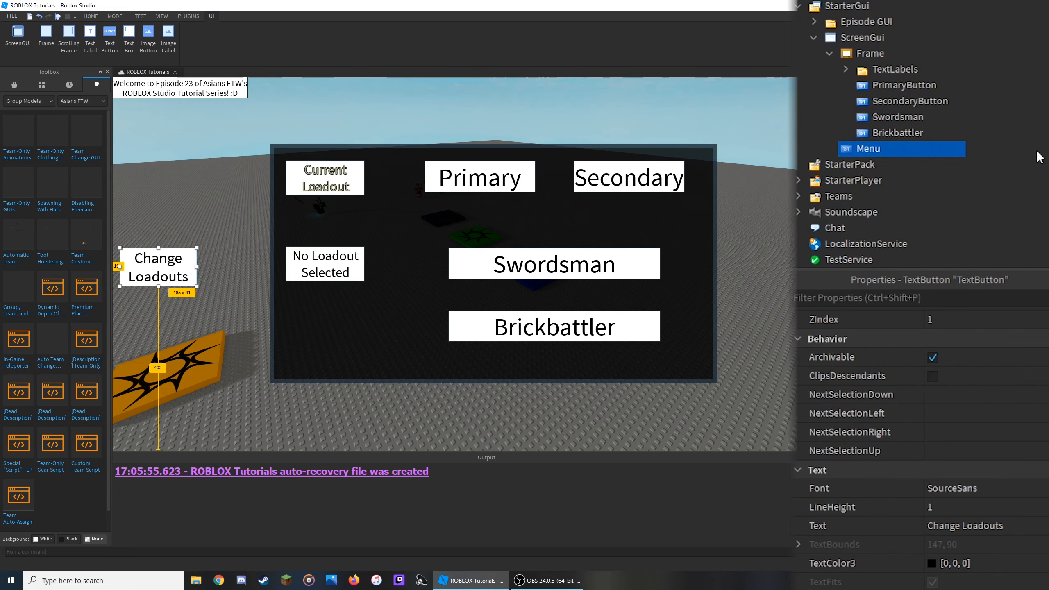
mouse_move(861, 155)
- Insert a LocalScript into ScreenGui
left_click(887, 39)
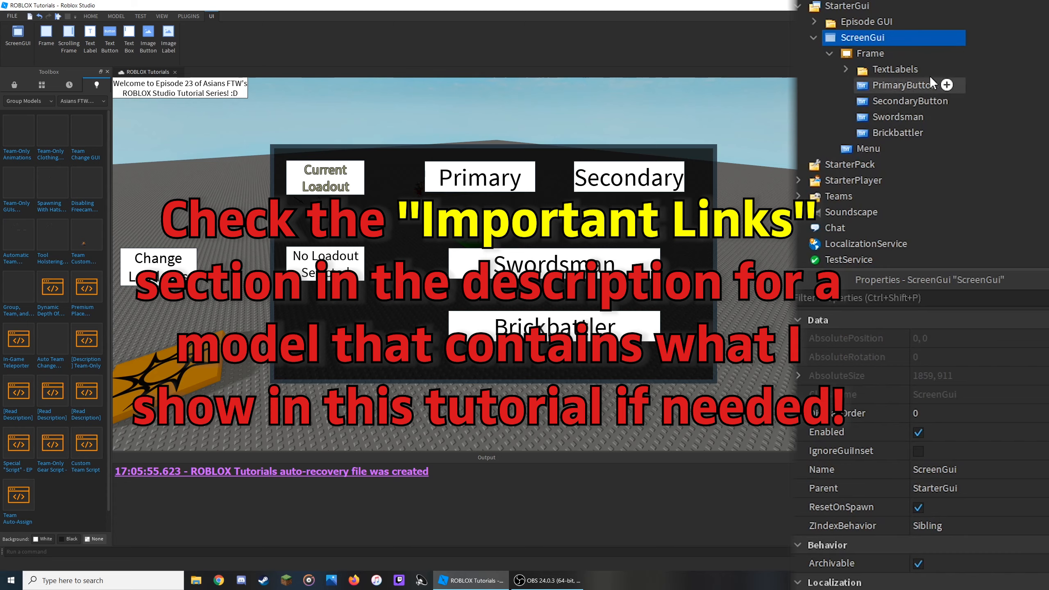
left_click(894, 37)
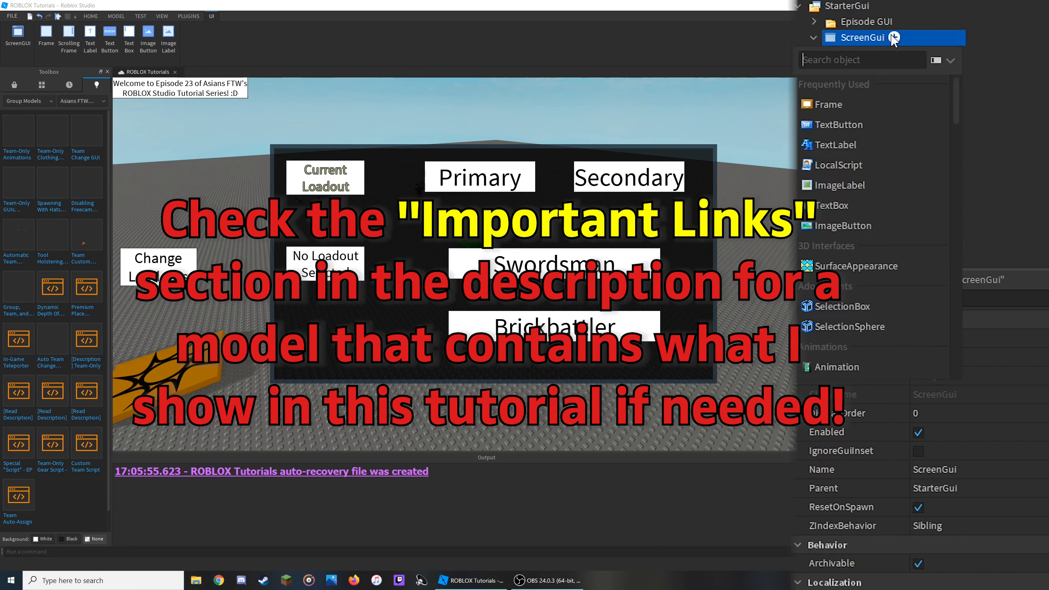
left_click(872, 165)
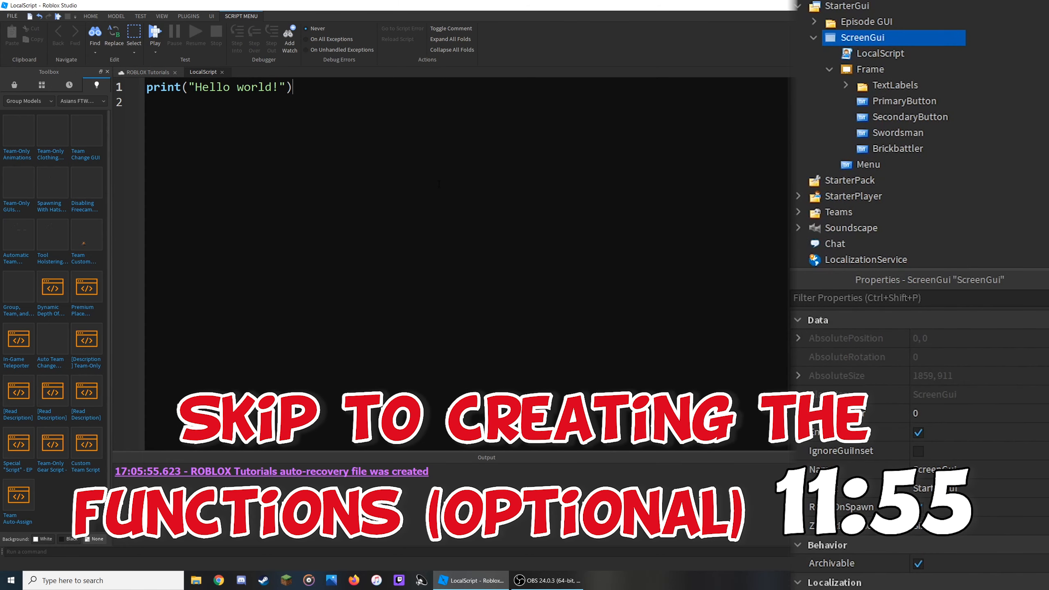
- Delete the default print line from the LocalScript
scroll(439, 184, "up", 3, "ctrl")
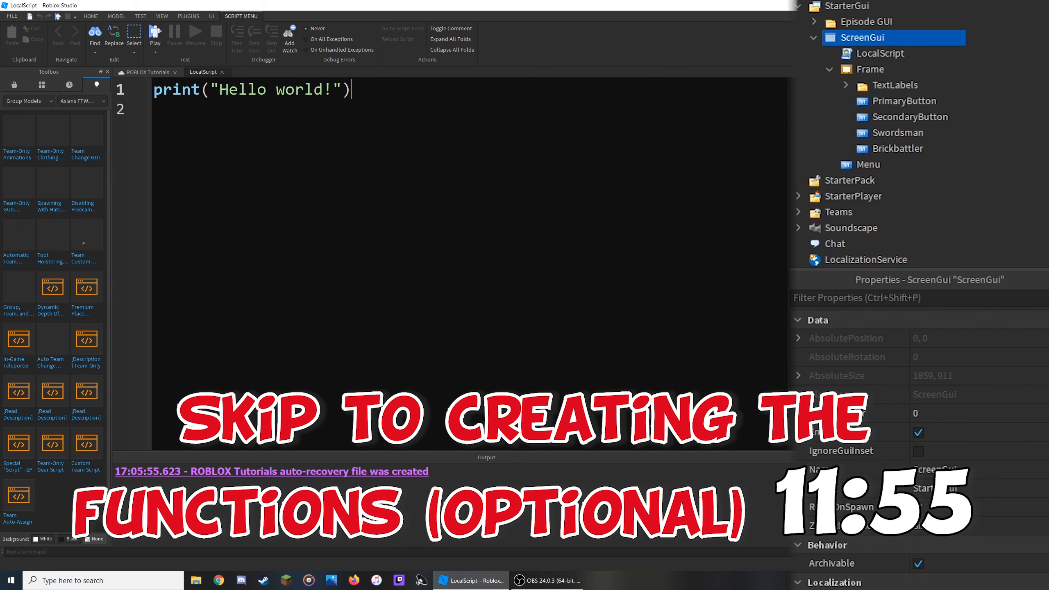
left_click_drag(378, 92, 137, 80)
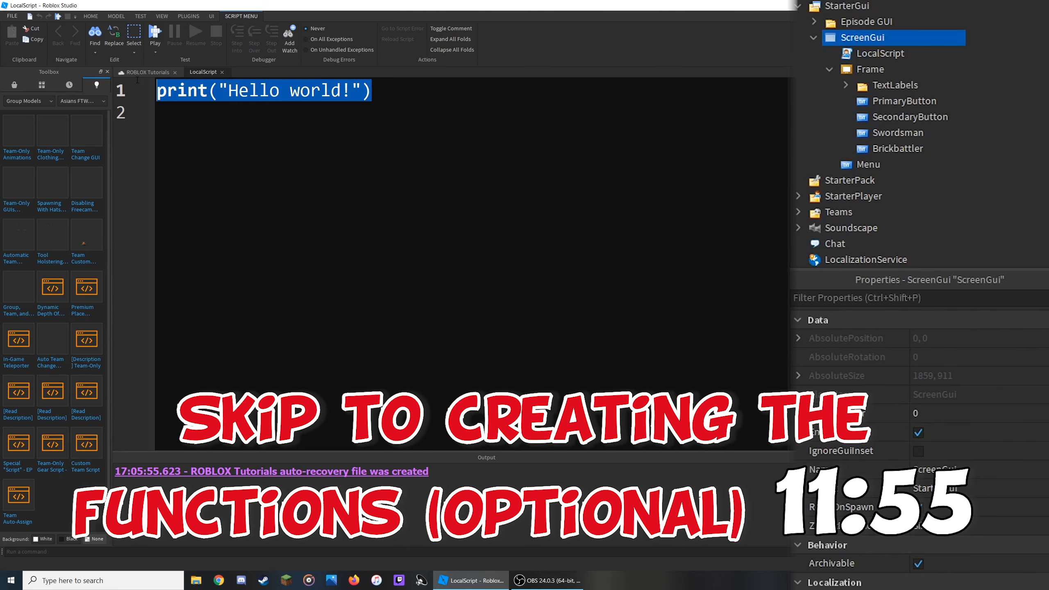
left_click(217, 131)
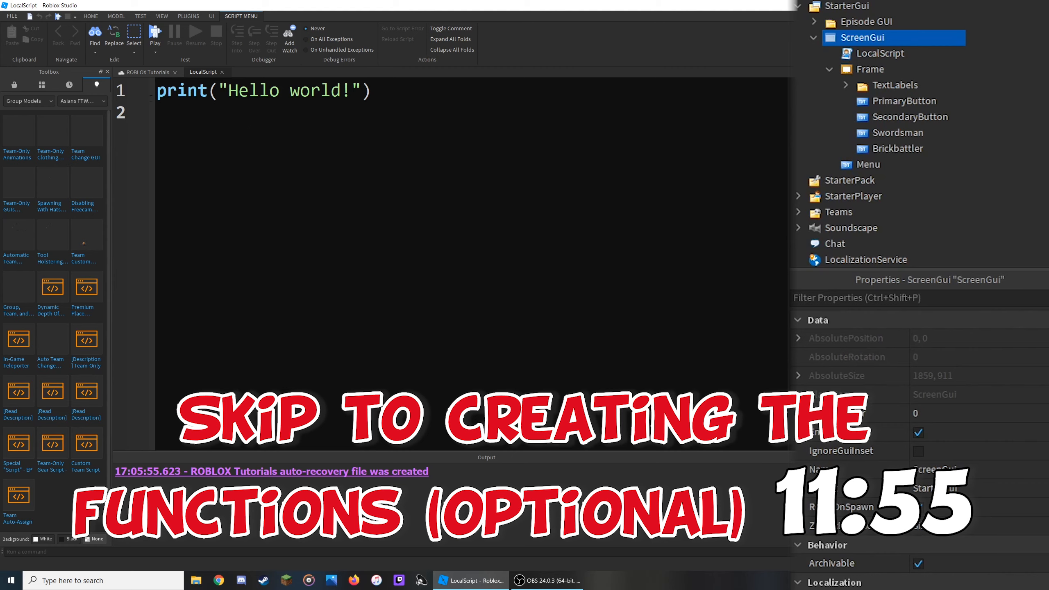
key("ctrl+a")
key("BackSpace")
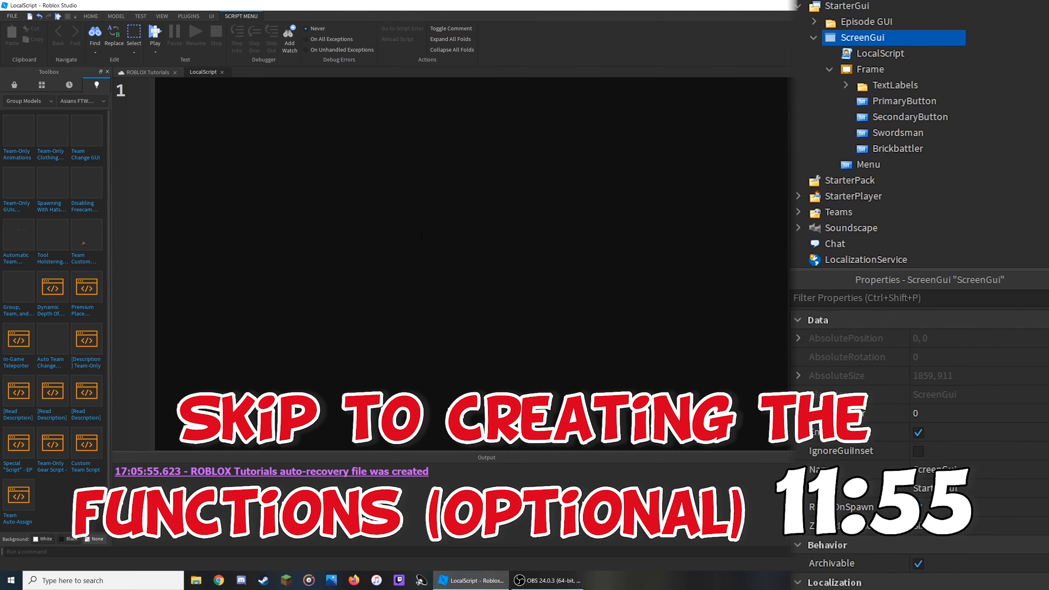
- Write a line declaring local ScreenGui = script.Parent in the LocalScript
left_click(147, 72)
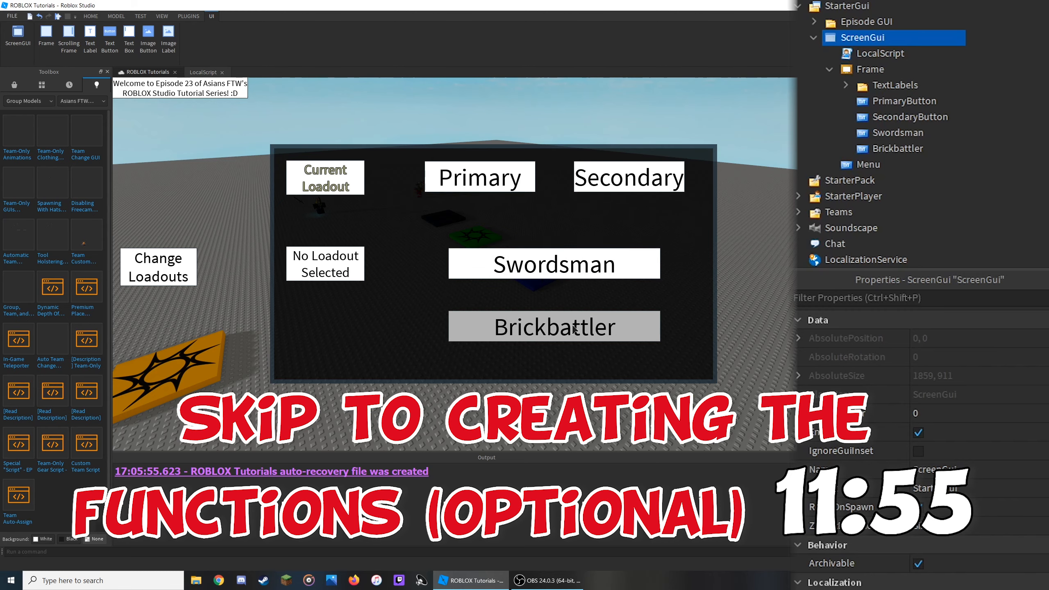
left_click(204, 72)
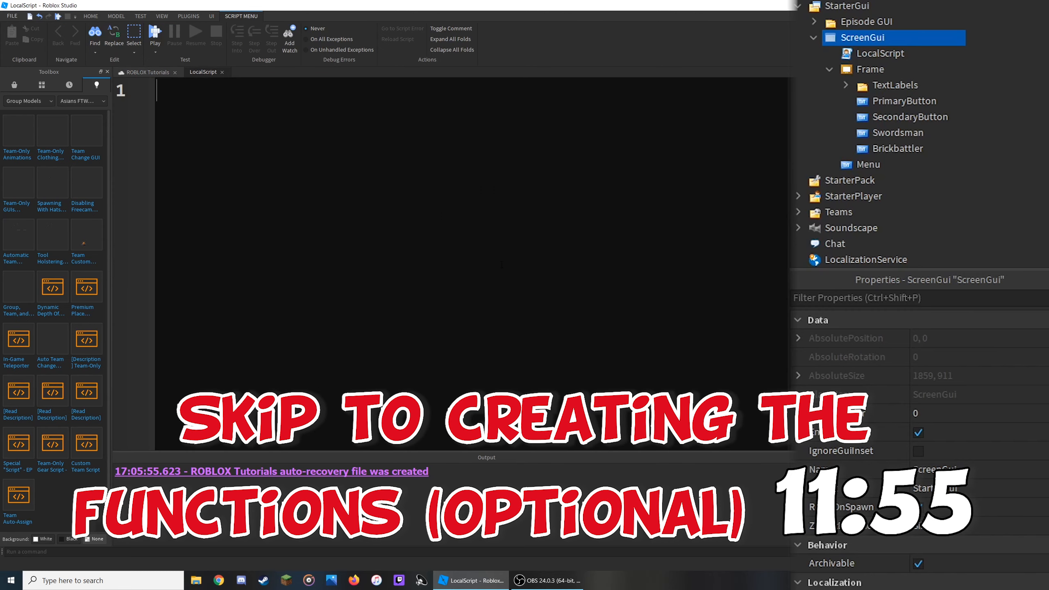
type("lo")
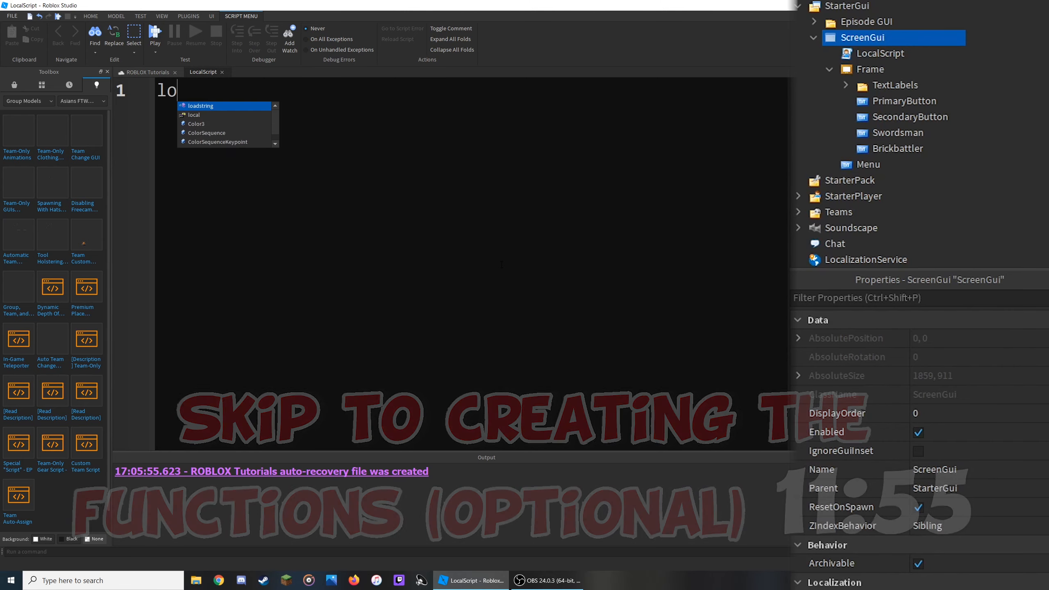
type("cal ScreenGui = script.Parent")
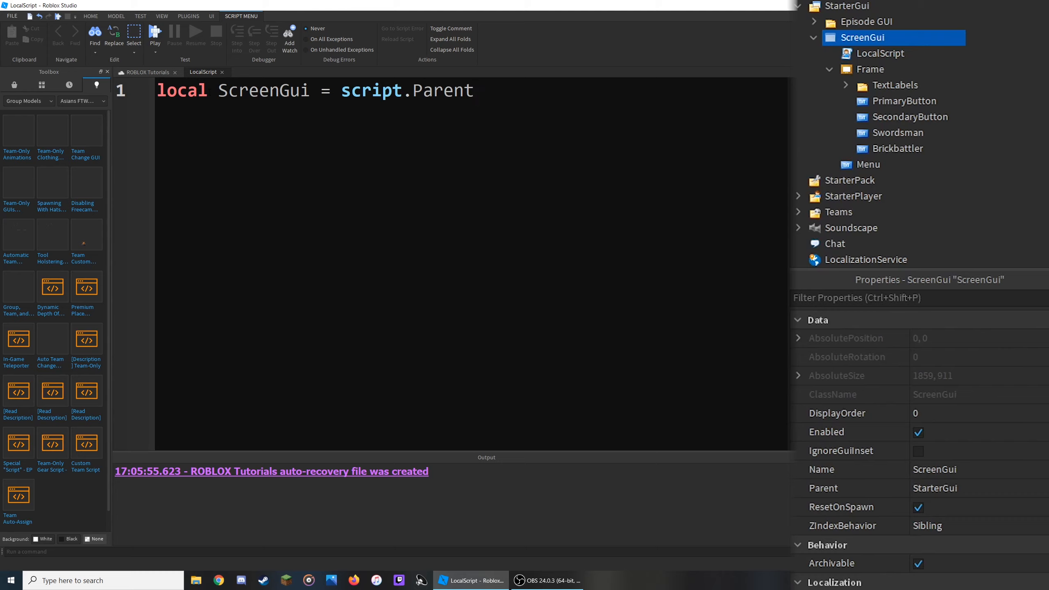
- Examine how script.Parent refers to ScreenGui by inspecting ScreenGui, Frame, Menu and the LocalScript in the hierarchy
mouse_move(218, 91)
left_mouse_down()
mouse_move(310, 91)
mouse_move(220, 92)
left_mouse_up()
left_click(310, 91)
left_click_drag(342, 91, 475, 92)
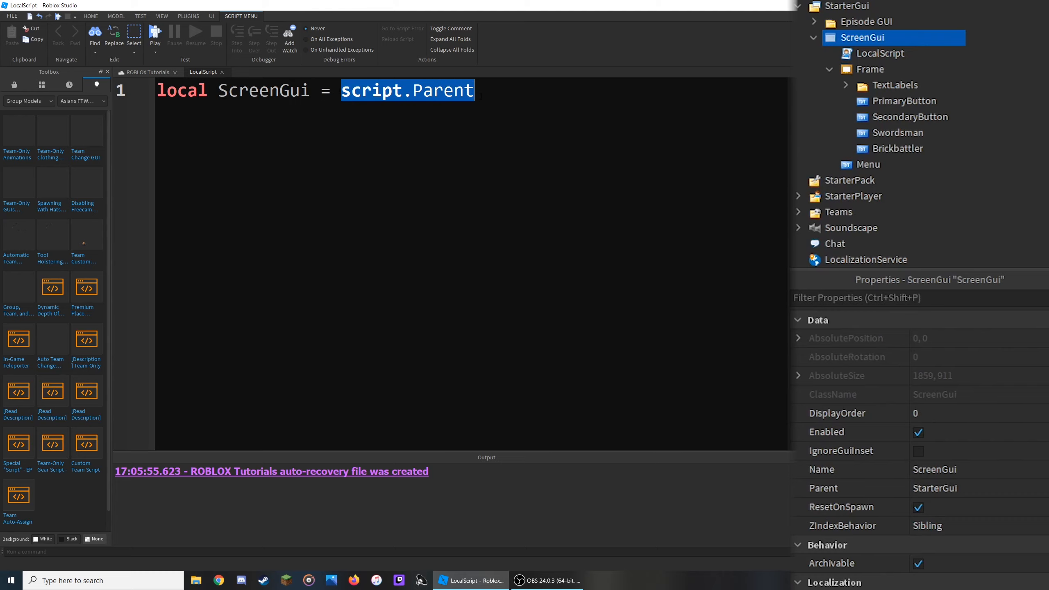
left_click(480, 96)
left_click_drag(342, 91, 518, 90)
left_click_drag(219, 90, 474, 91)
left_click(861, 53)
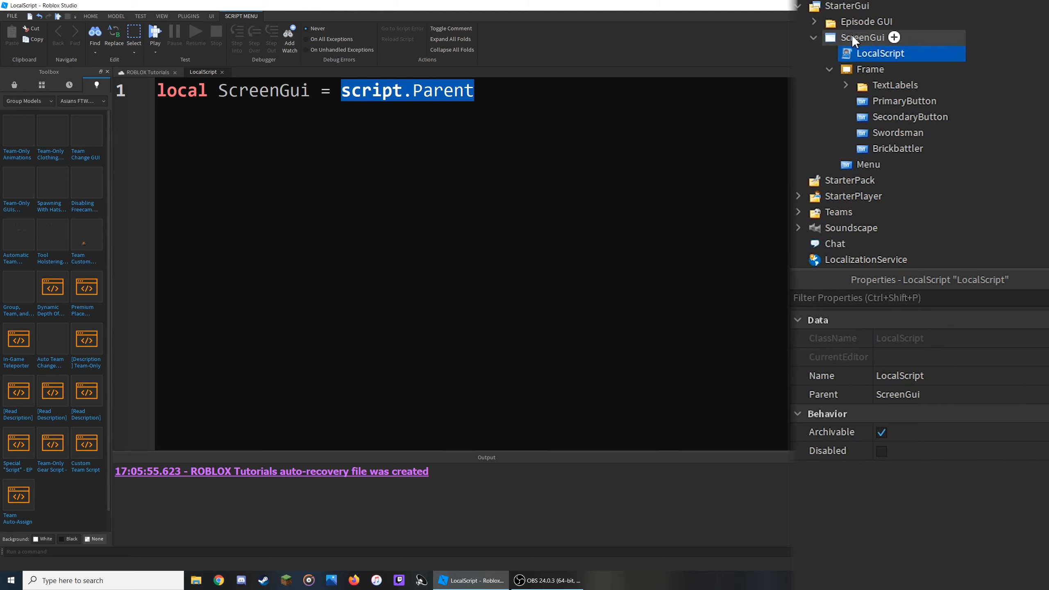
left_click(852, 35)
left_click(829, 69)
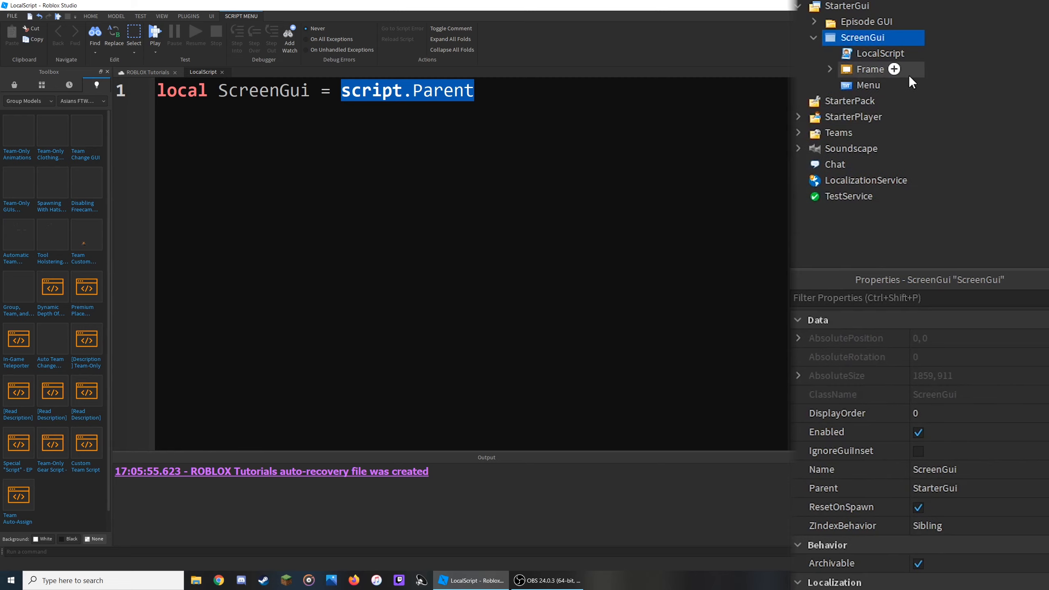
left_click(869, 70)
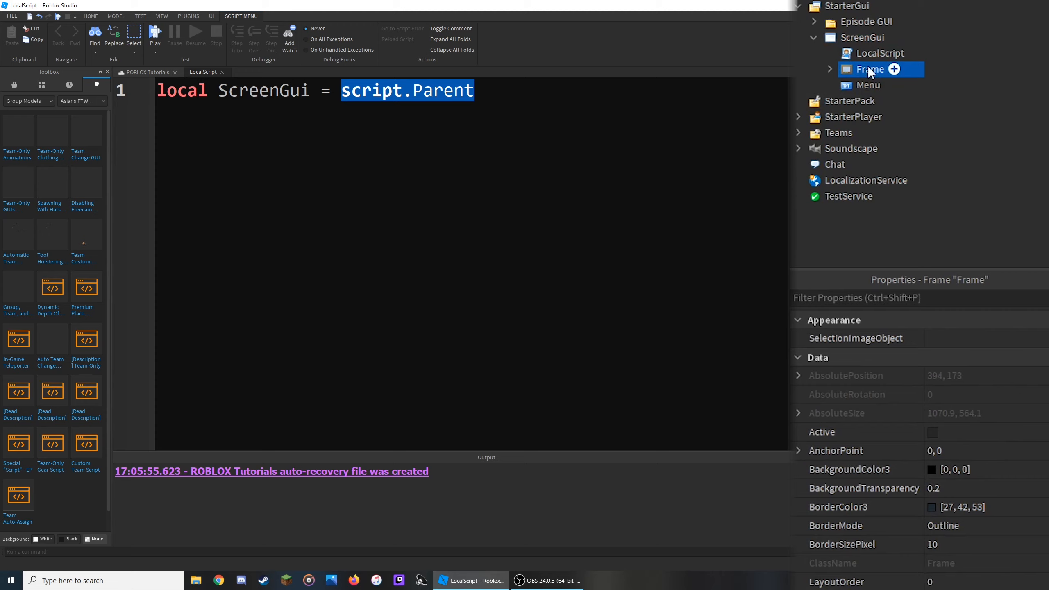
left_click(869, 85)
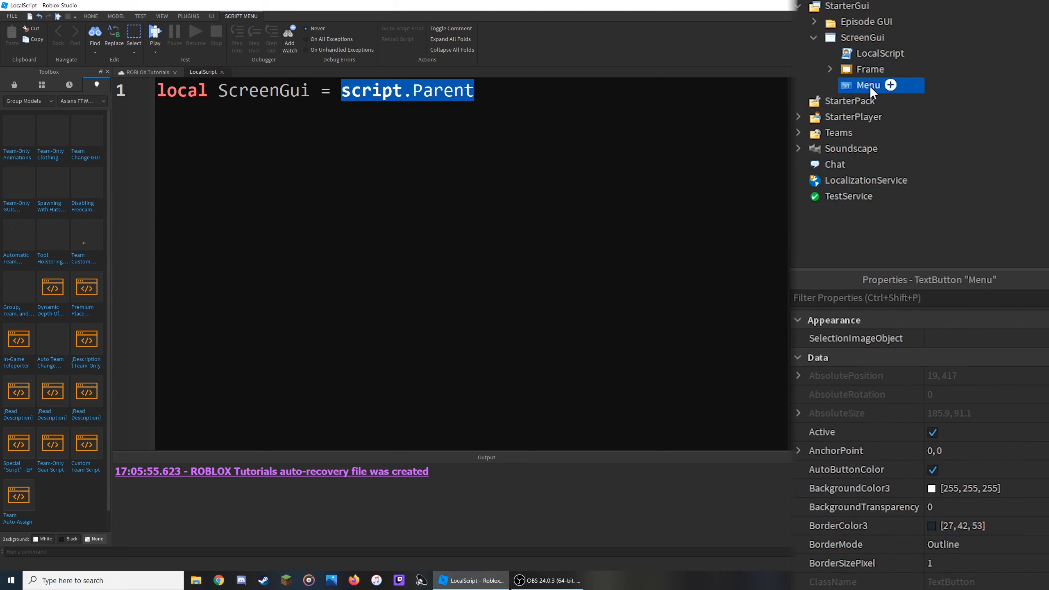
left_click(866, 53)
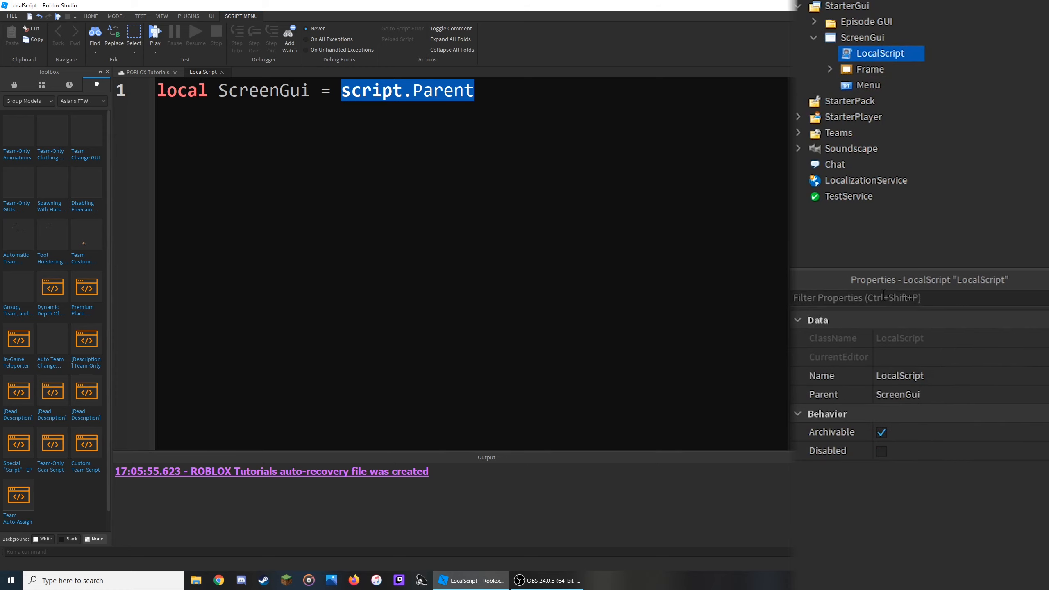